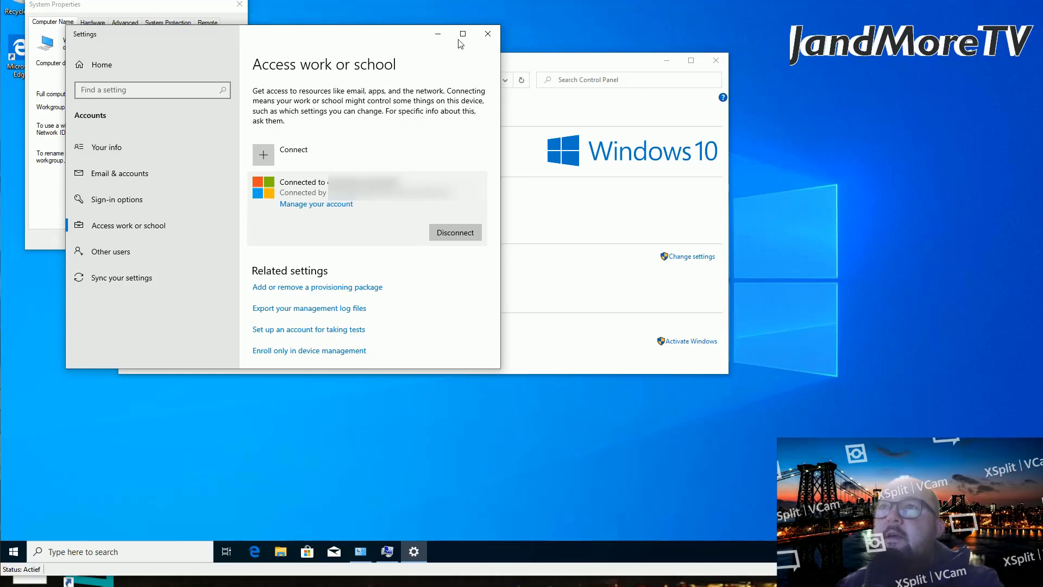
Close the Settings, System Properties and System windows, then show the Start menu's account options.
left_click(488, 34)
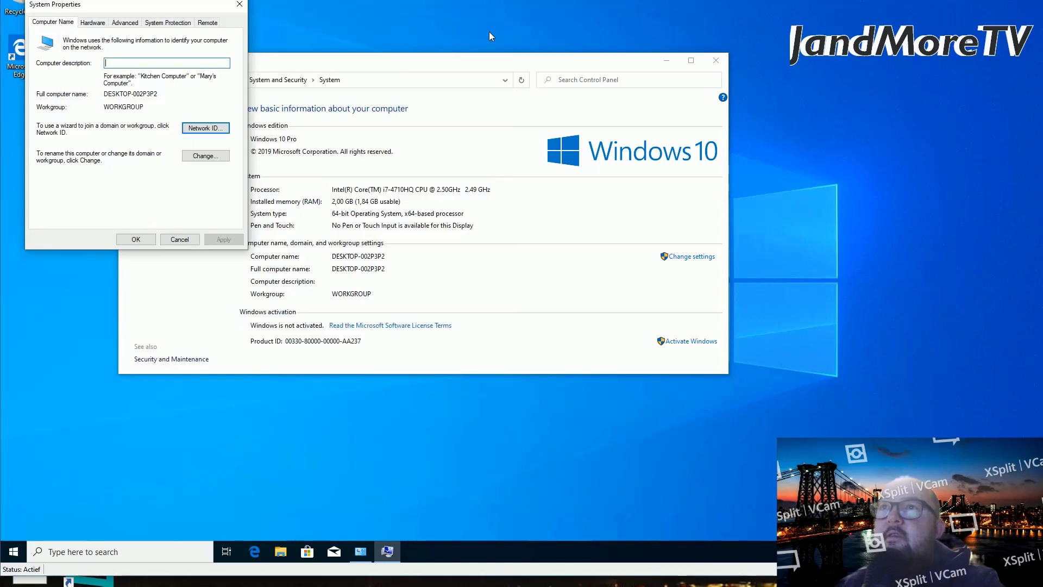
left_click(240, 4)
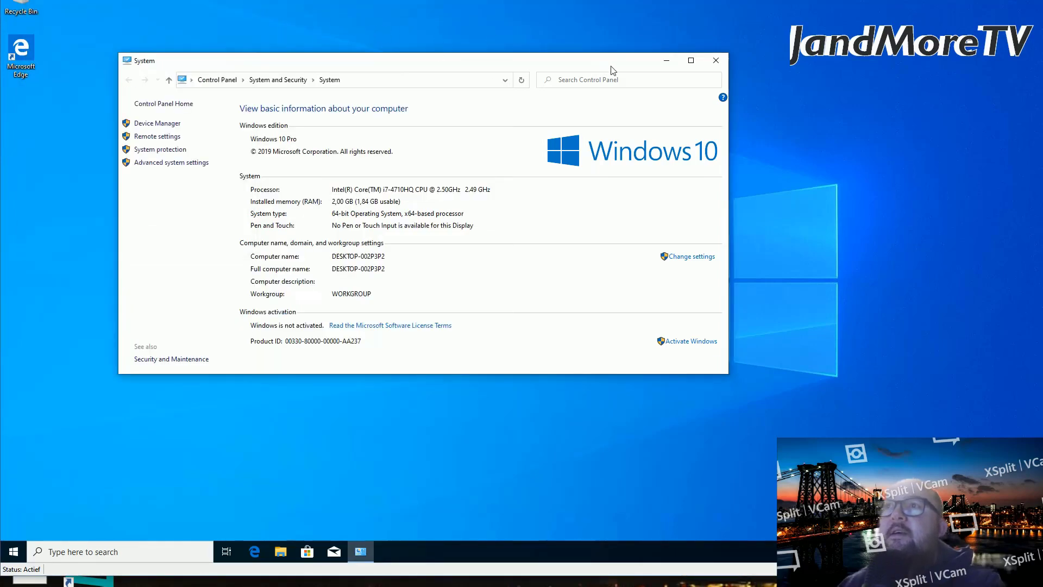
left_click(716, 60)
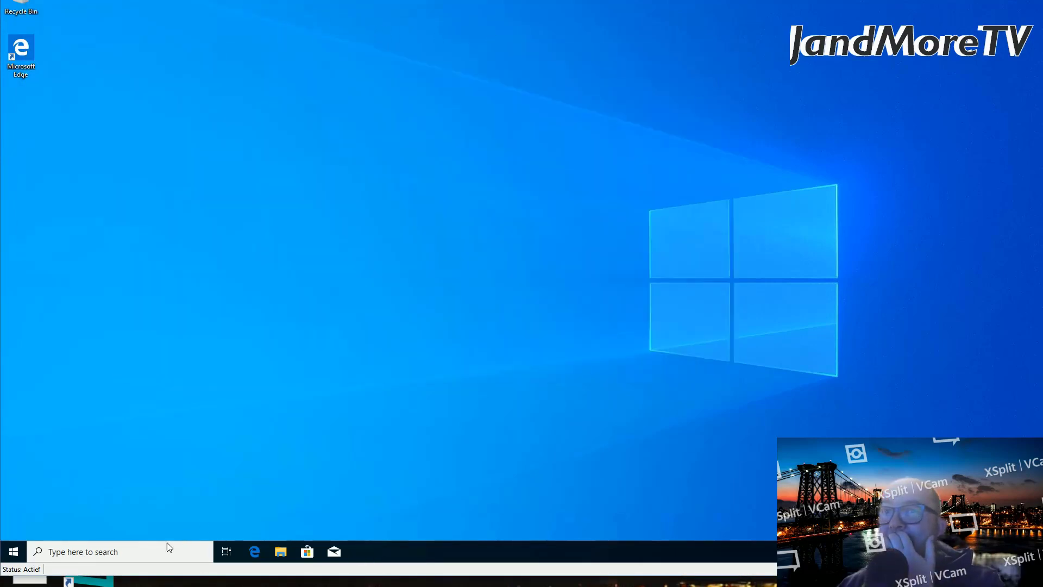
left_click(13, 551)
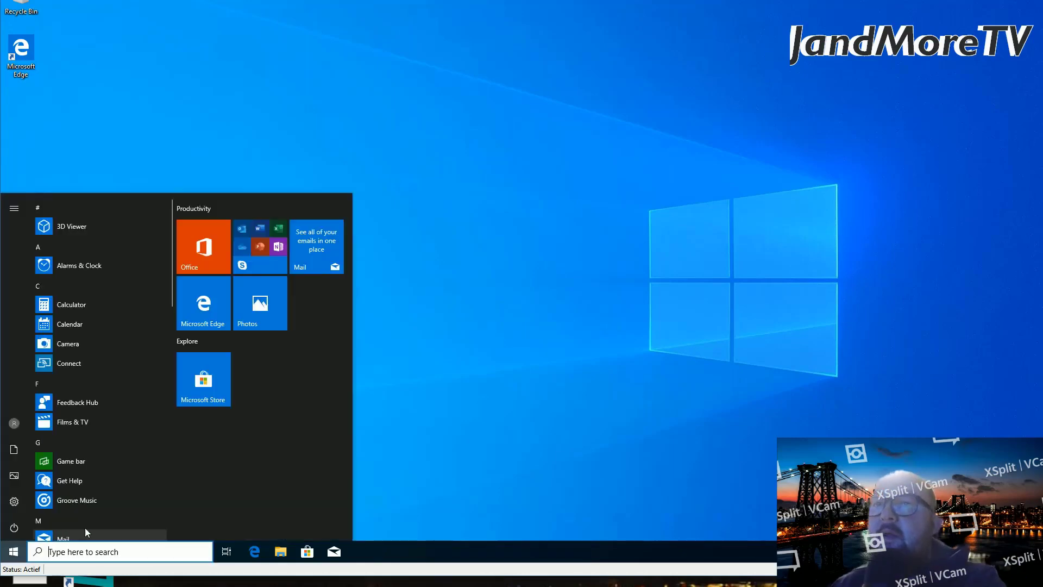
left_click(14, 424)
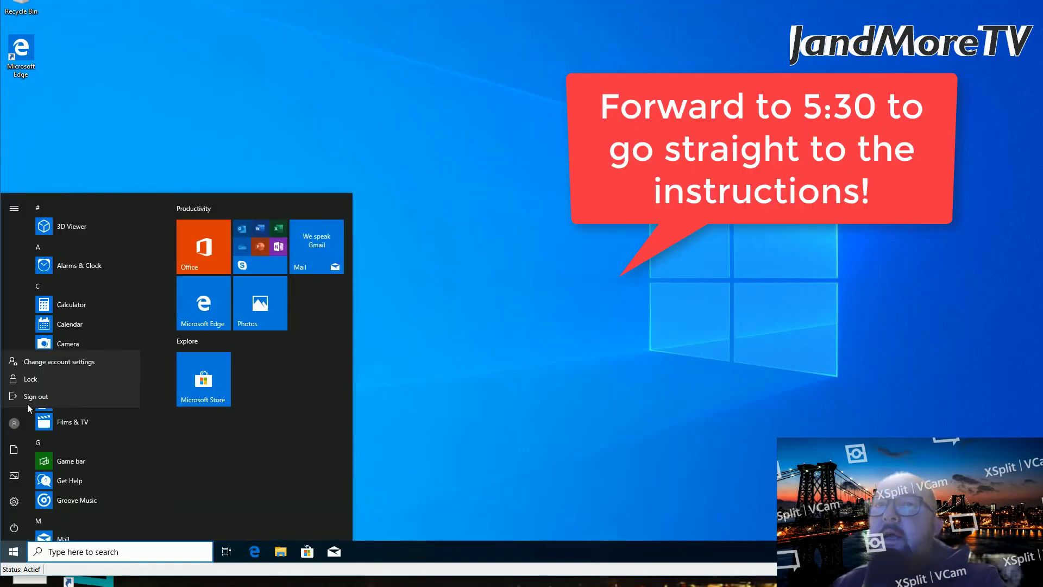
Sign out of the VM and lift its lock screen to reach the password prompt.
left_click(41, 396)
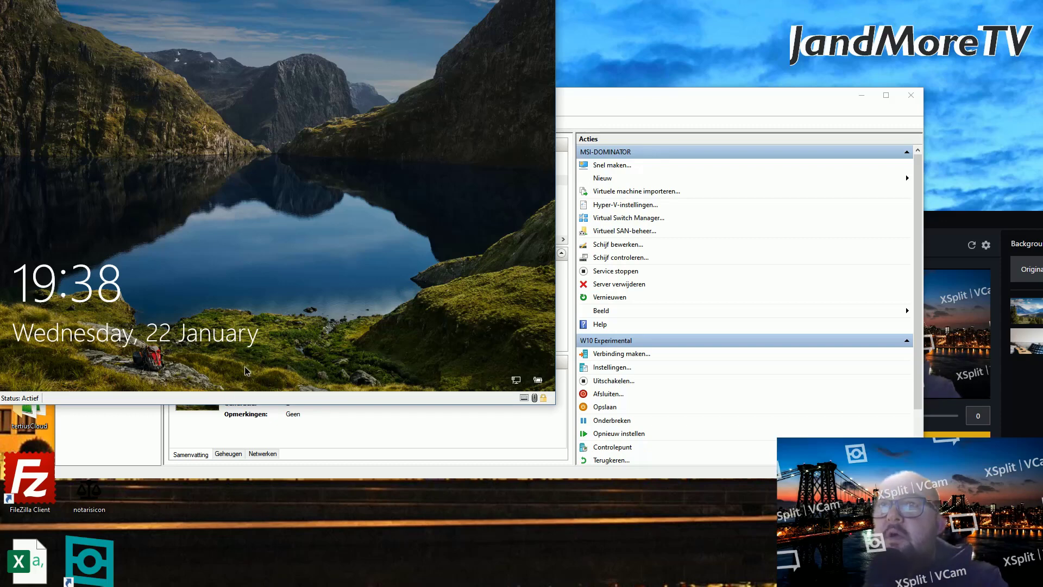
left_click_drag(245, 367, 244, 297)
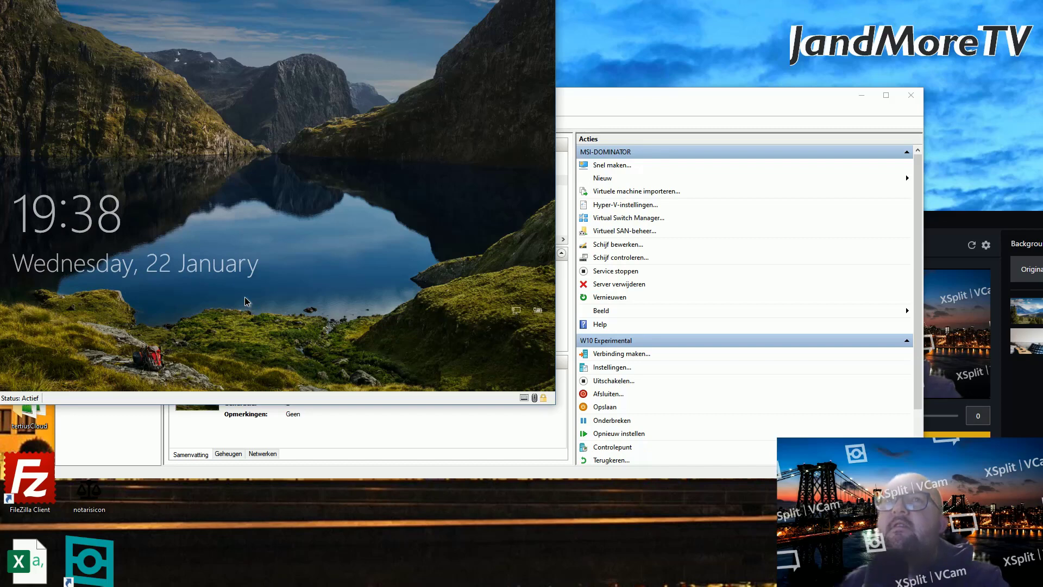
left_click_drag(244, 301, 260, 237)
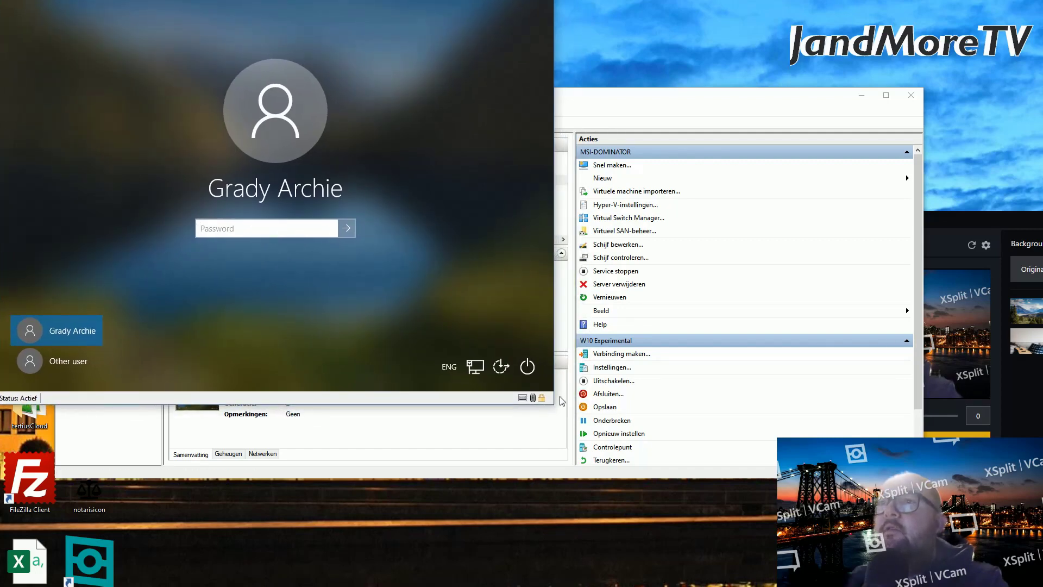
Sign in with the account password, re-entering it after an incorrect-password message.
left_click(286, 227)
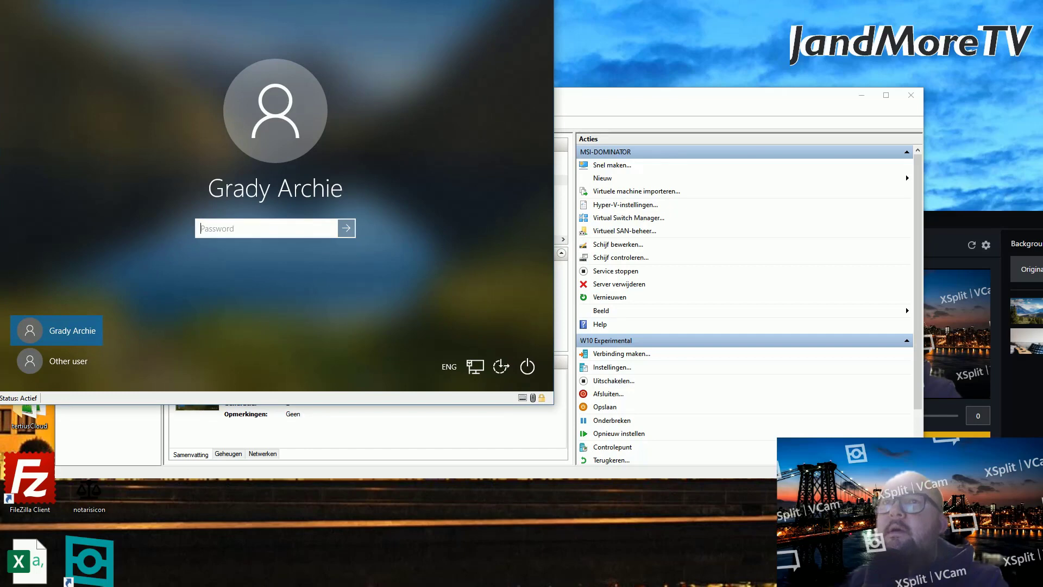
type("***********")
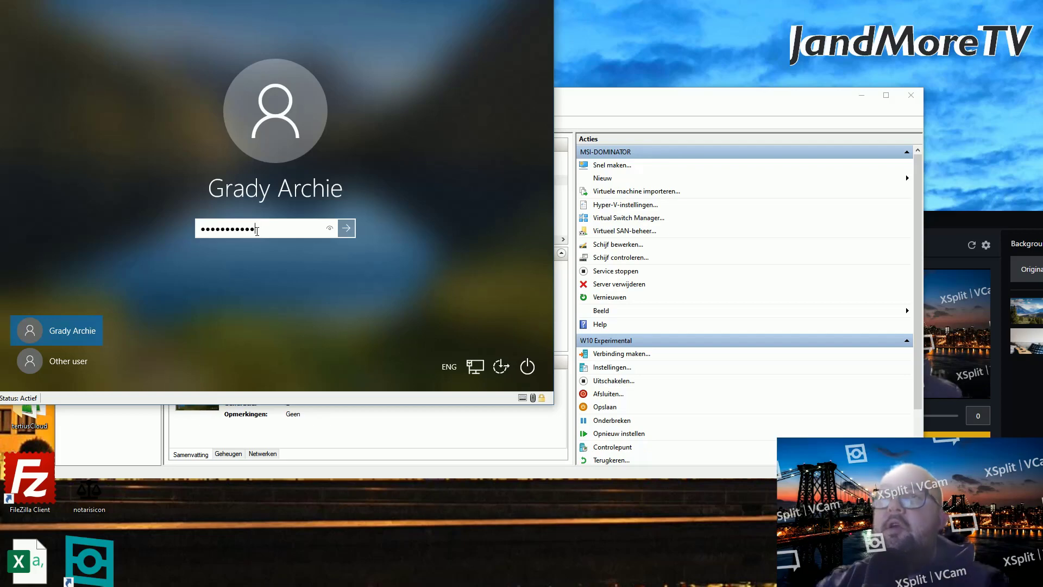
key("Return")
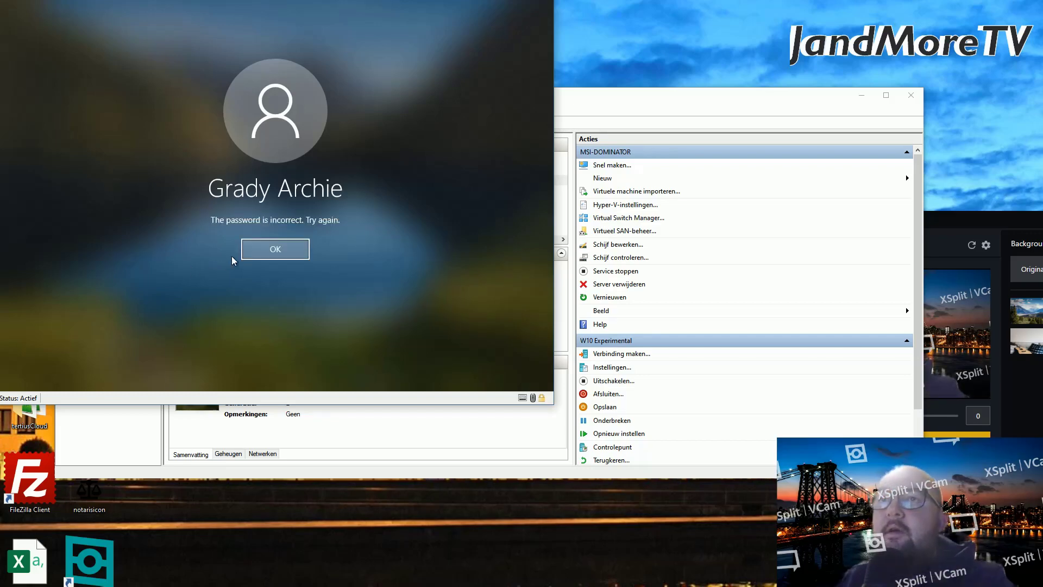
left_click(260, 252)
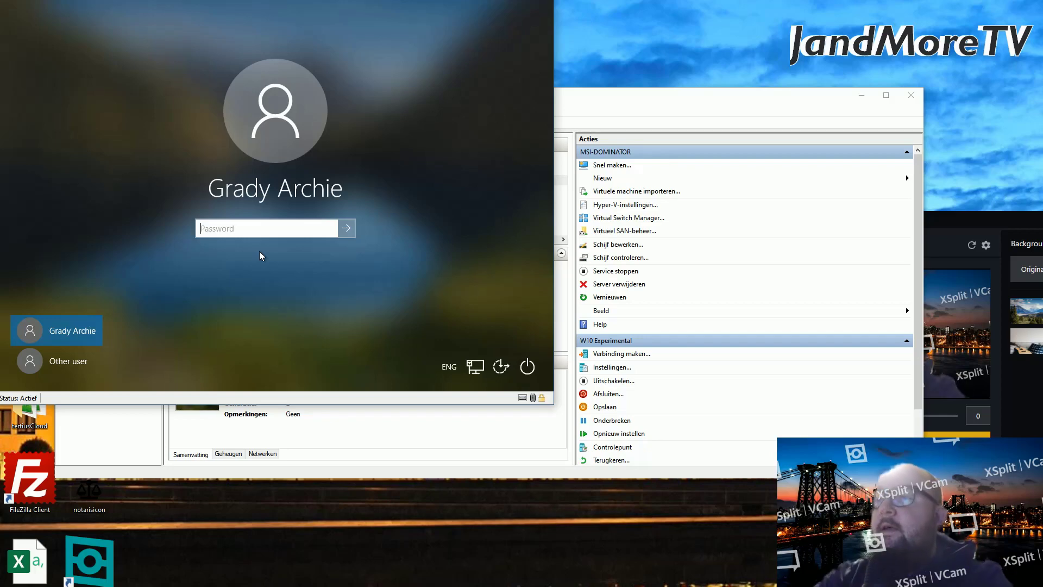
type("•••••••")
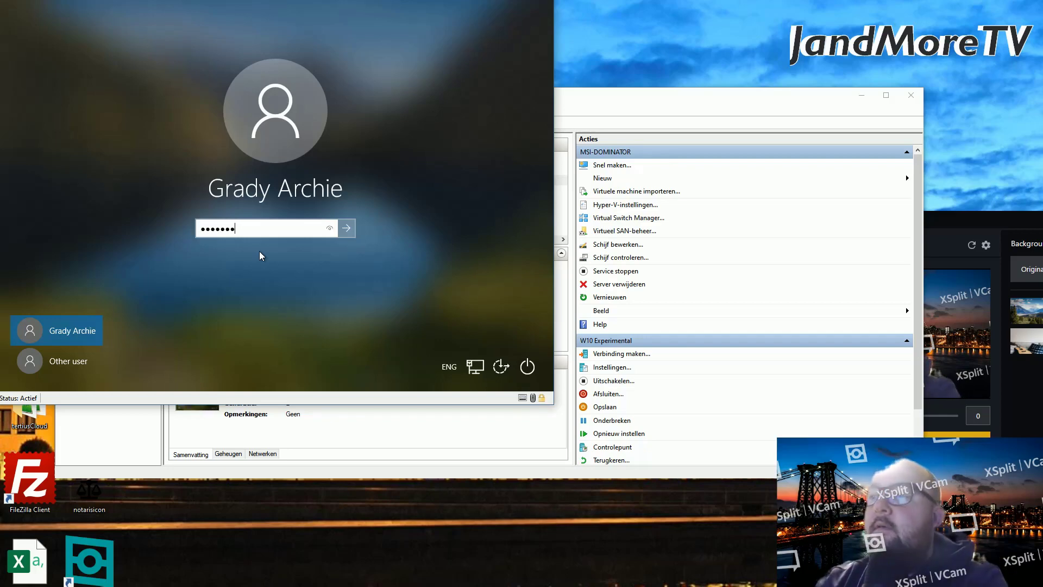
type("••")
key("Return")
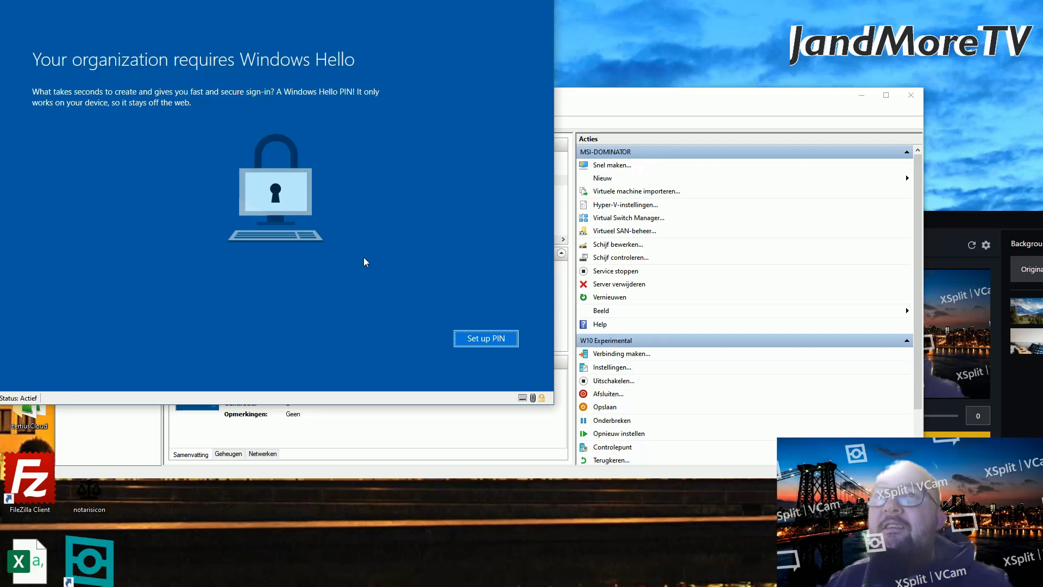
Start Windows Hello PIN setup, enter the work account password and verify the texted code.
left_click(482, 343)
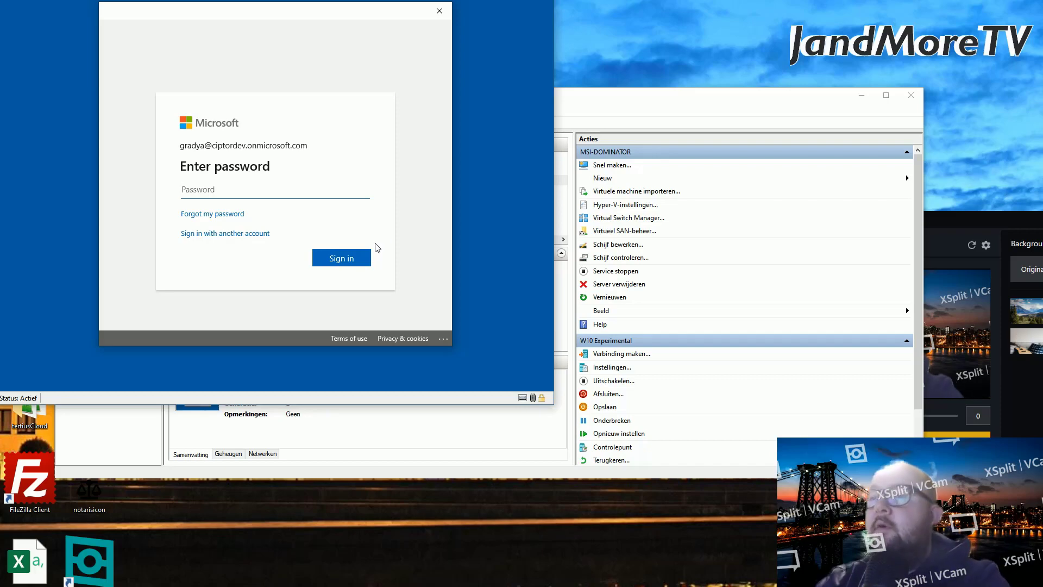
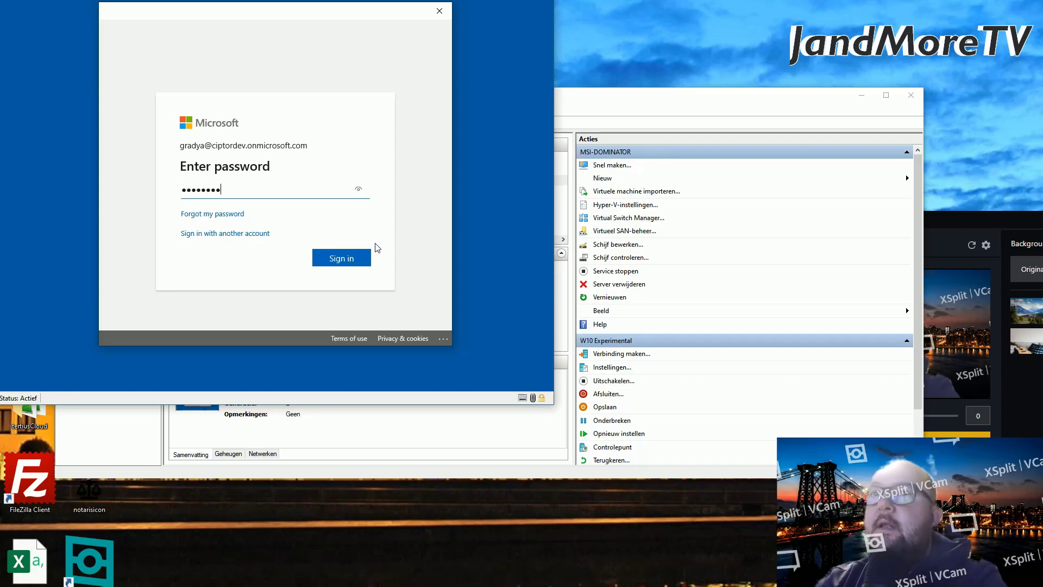
key("Return")
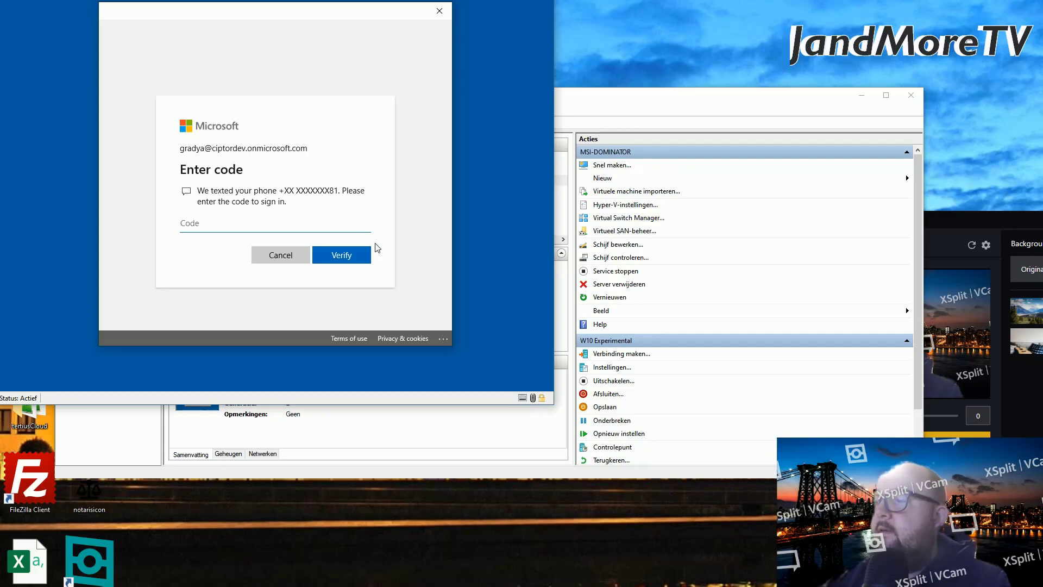
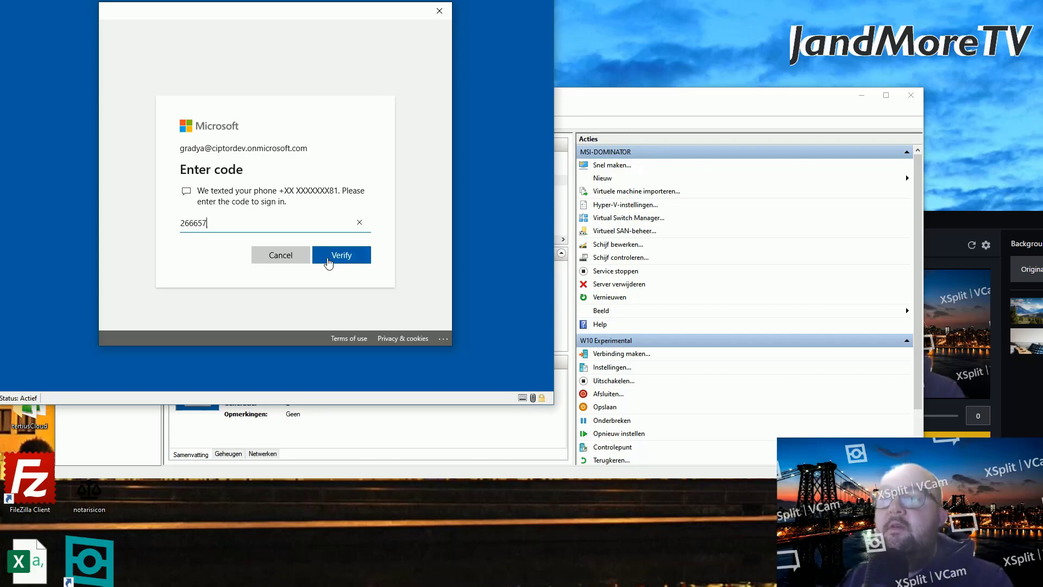
left_click(328, 262)
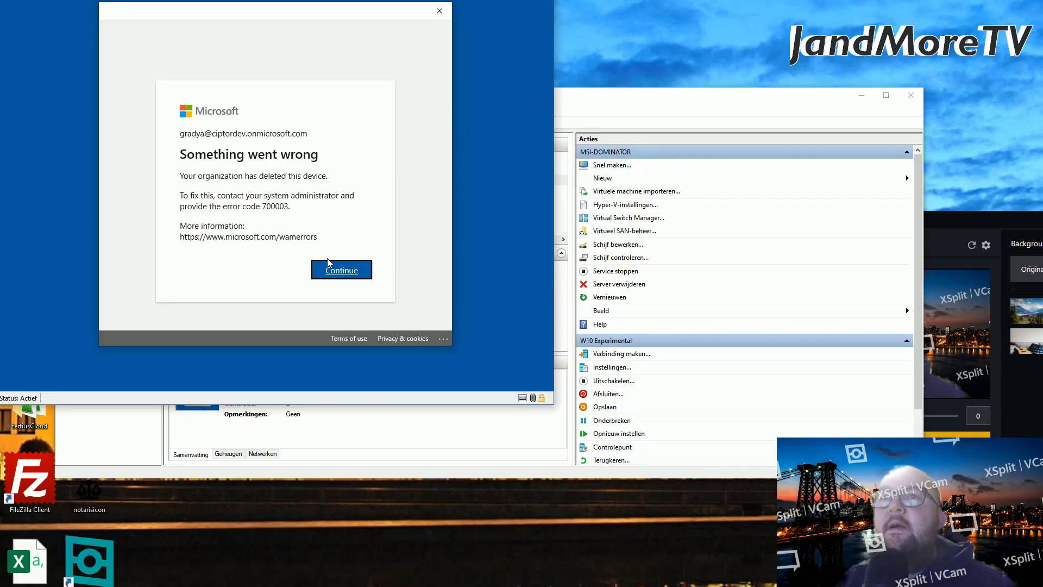
Continue past the deleted-device error and move the Just a moment dialog to the top edge.
left_click(337, 270)
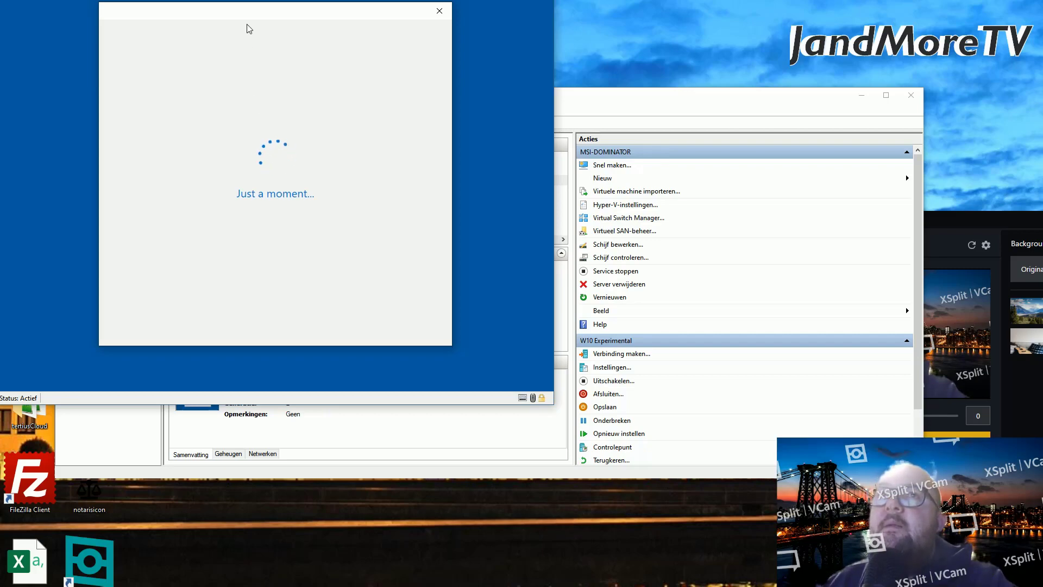
mouse_move(252, 16)
left_mouse_down()
mouse_move(256, 42)
mouse_move(234, 12)
left_mouse_up()
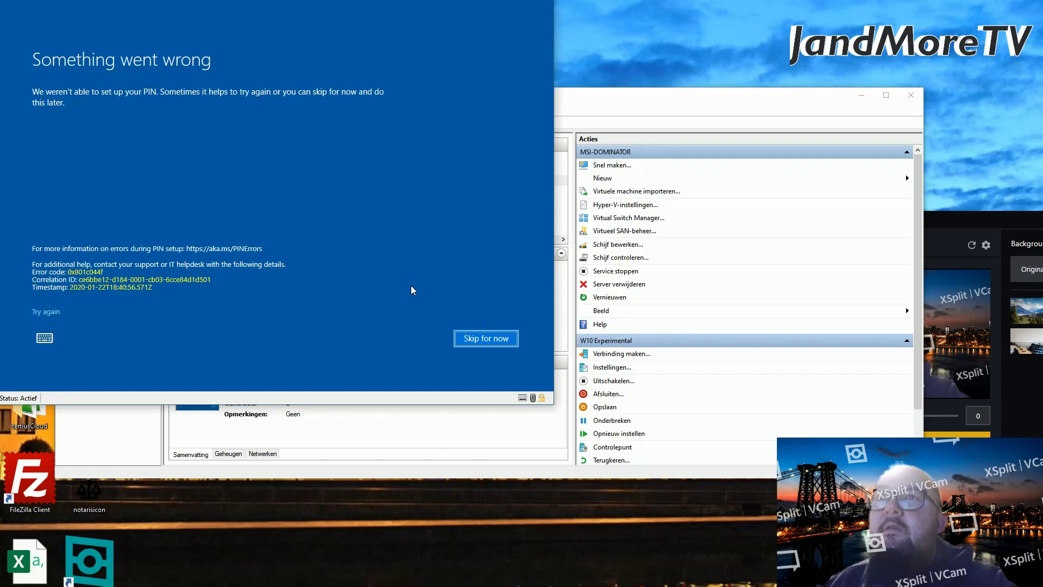
Skip PIN setup to reach the desktop, then look through the VM's View and Action menus.
left_click(475, 339)
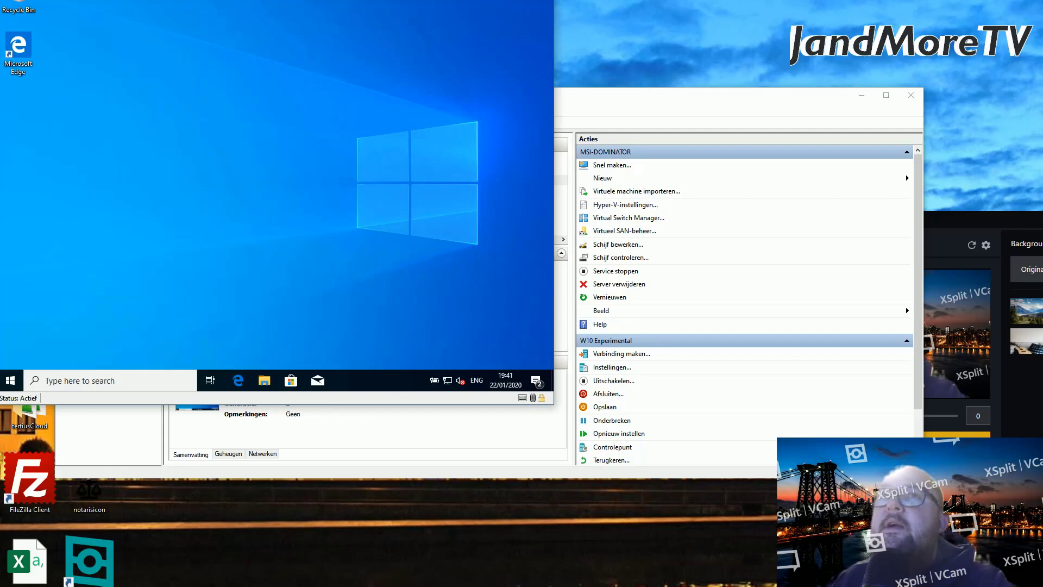
left_click(135, 0)
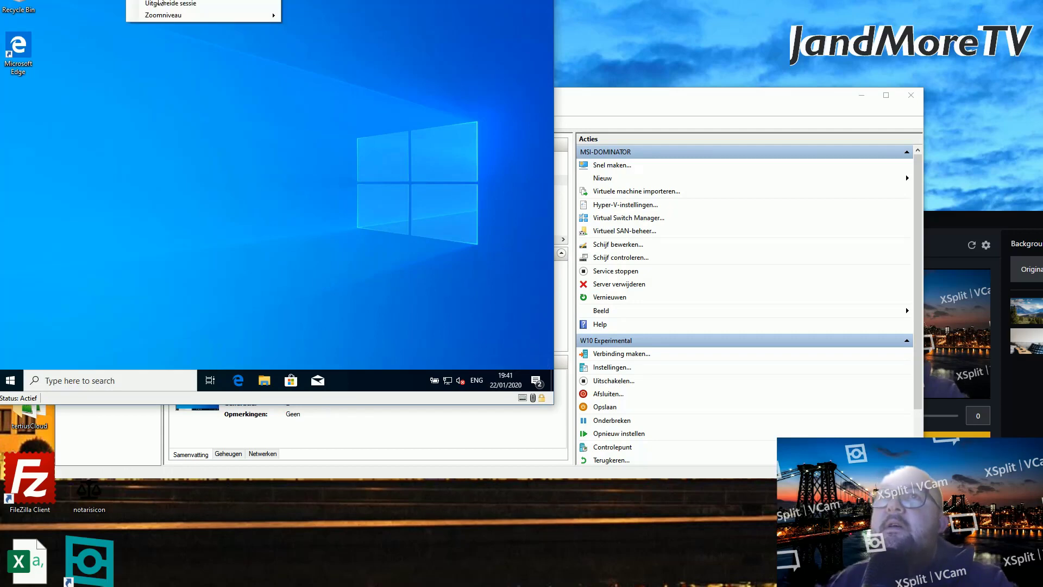
mouse_move(185, 23)
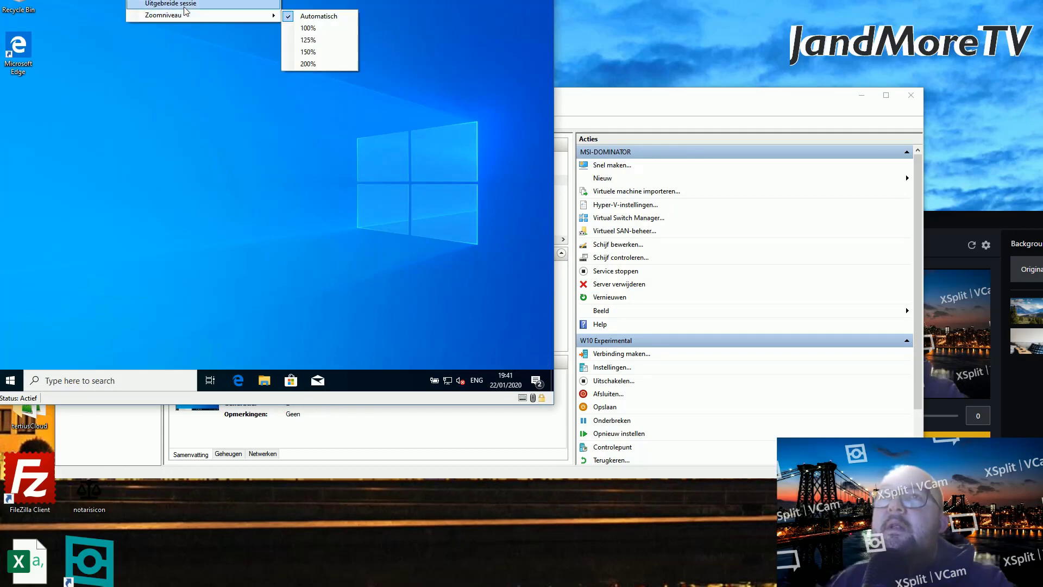
key("Escape")
key("Escape")
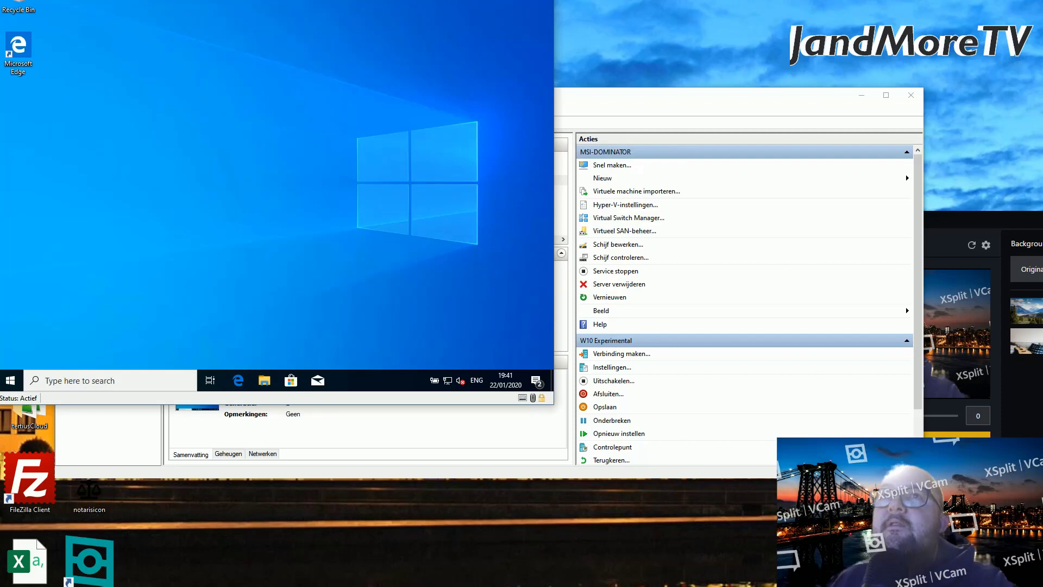
key("alt+a")
key("Escape")
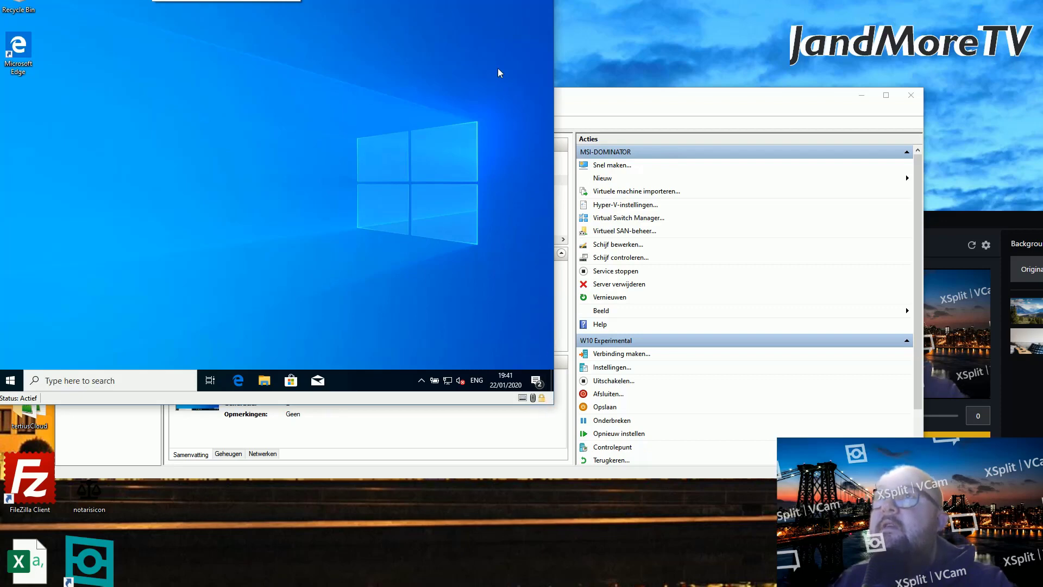
key("alt+l")
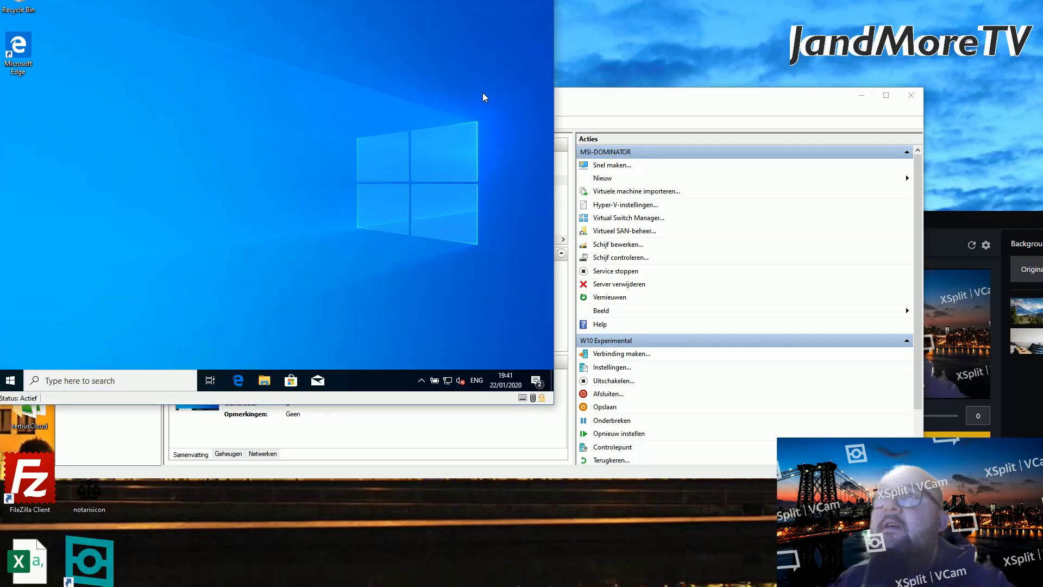
Set the guest display resolution to 1920 × 1080 in Display settings and keep the change.
right_click(259, 183)
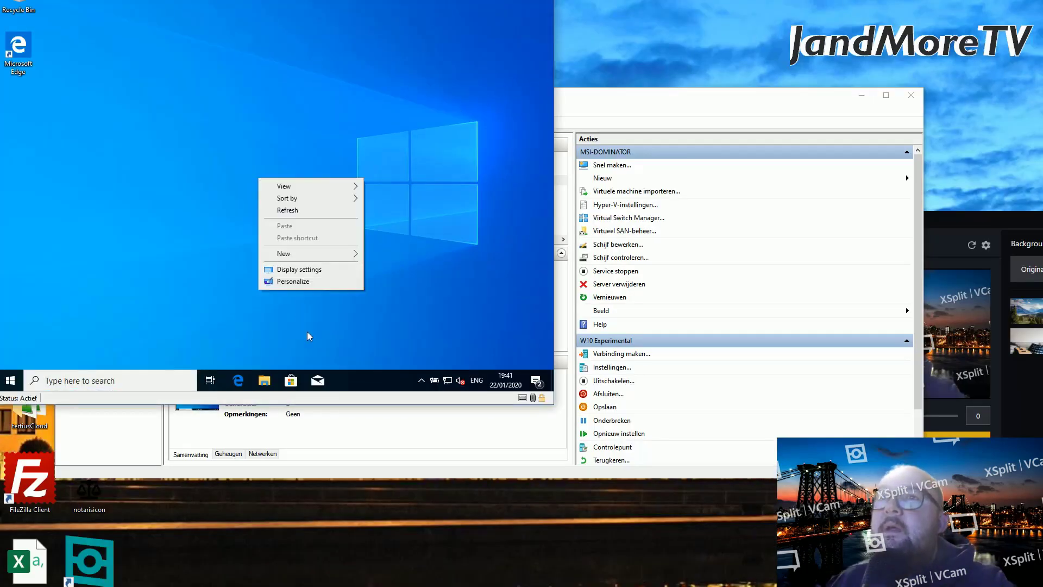
left_click(306, 272)
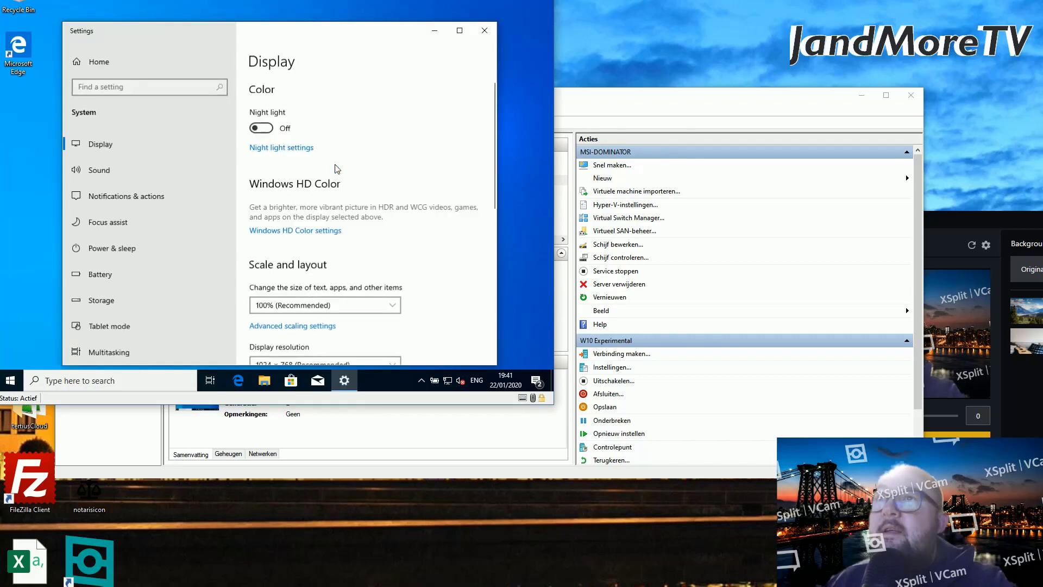
scroll(158, 326, "down", 3)
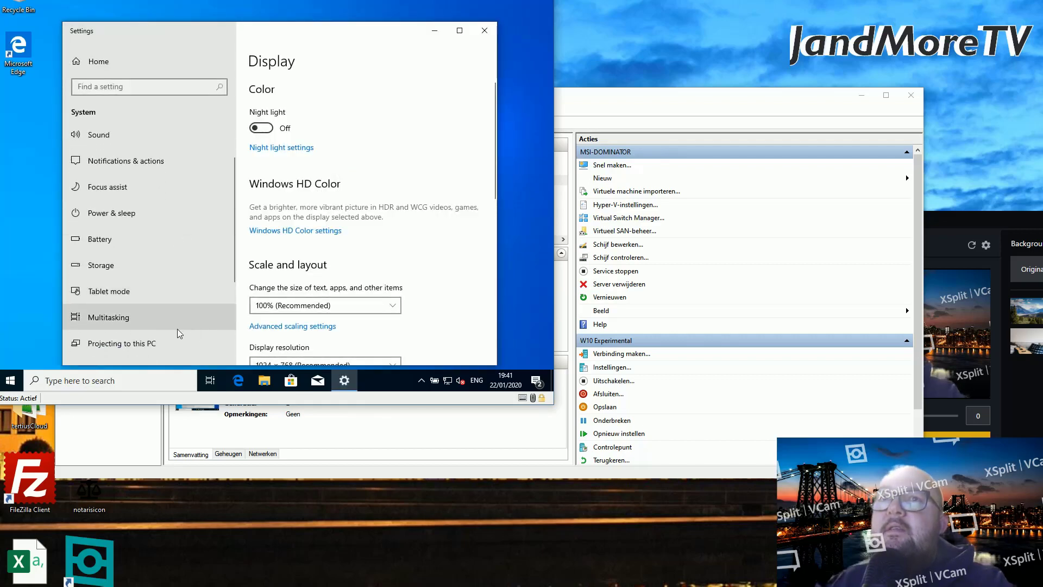
scroll(158, 326, "down", 2)
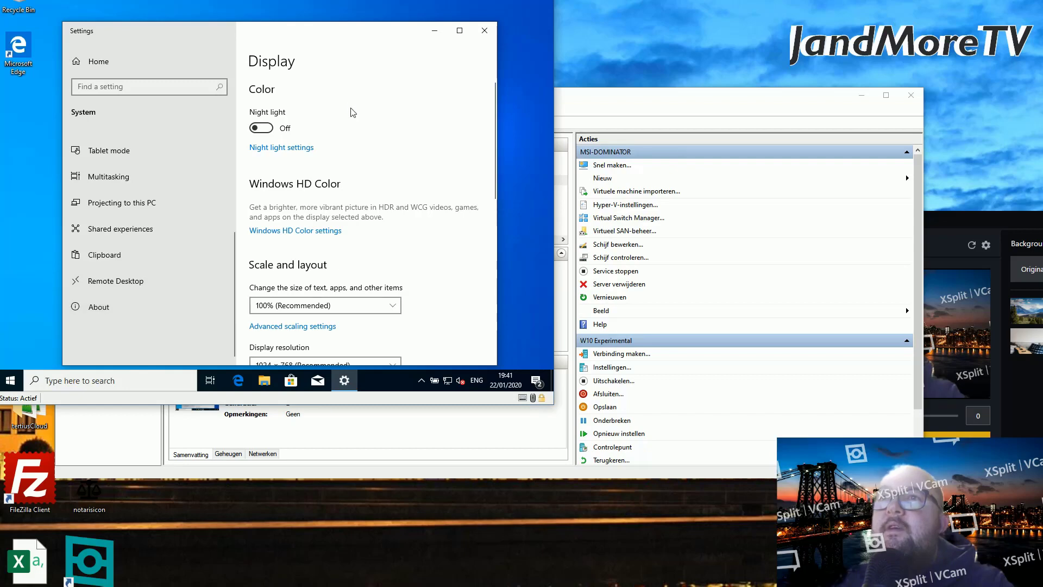
left_click_drag(364, 38, 358, 8)
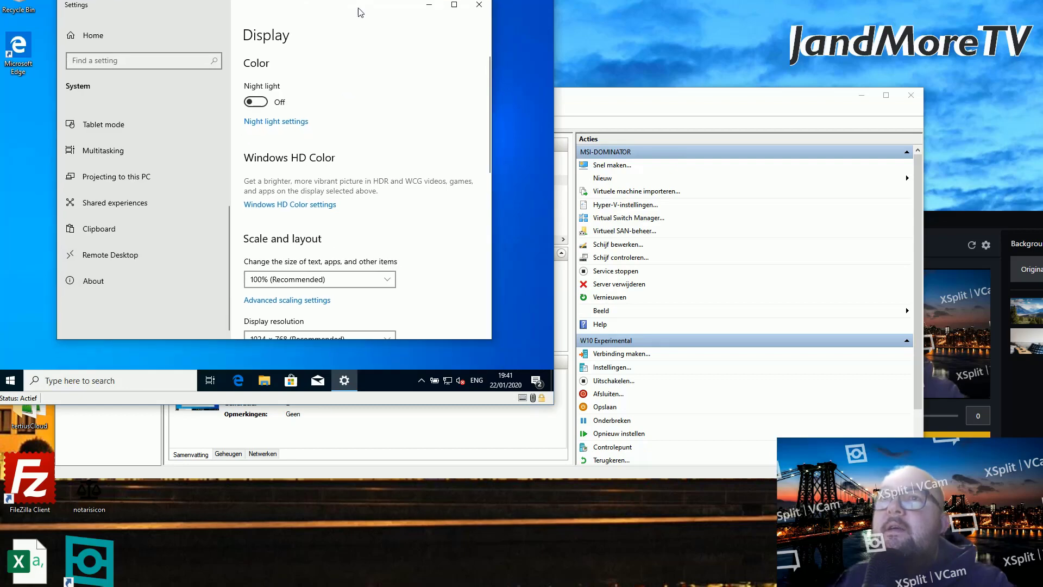
left_click(334, 332)
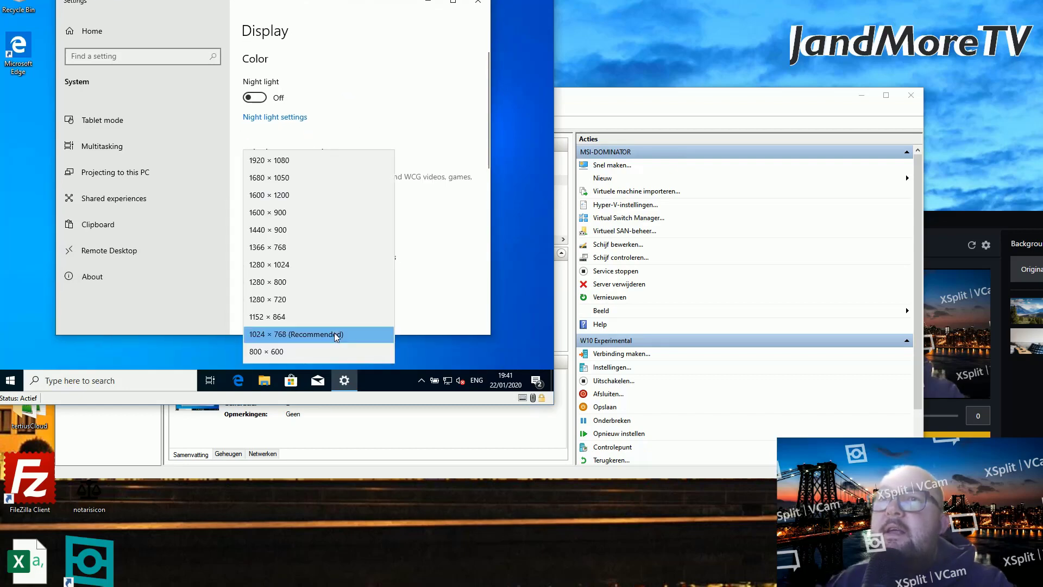
left_click(291, 161)
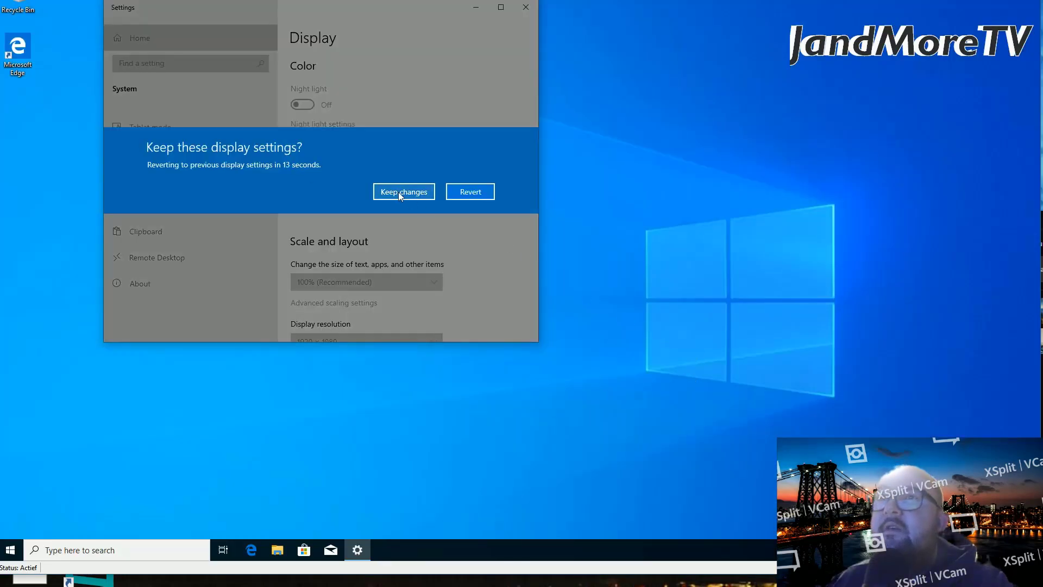
left_click(399, 192)
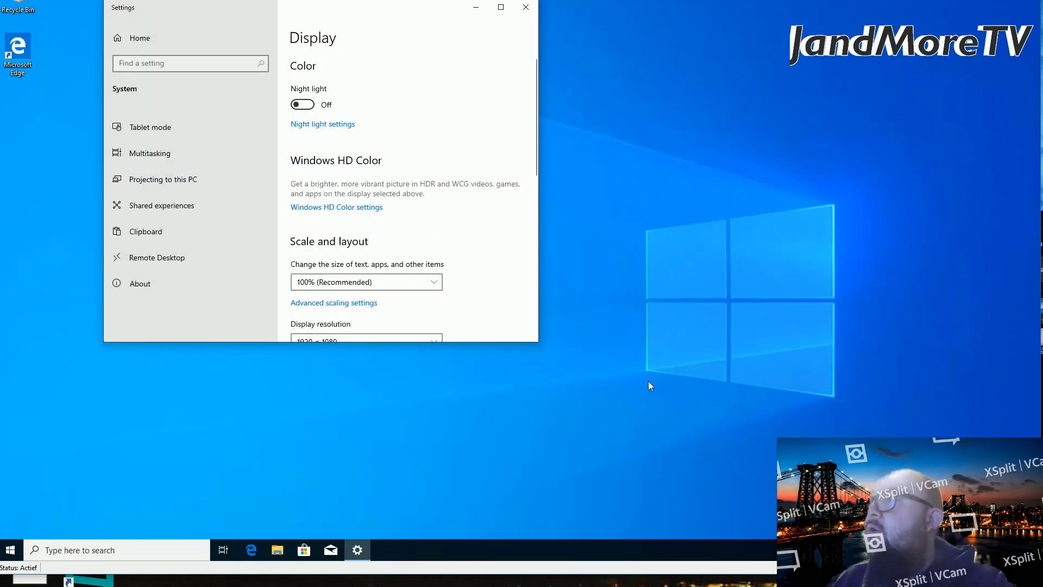
Close Settings and search the Start menu for 'accounts'.
left_click(531, 12)
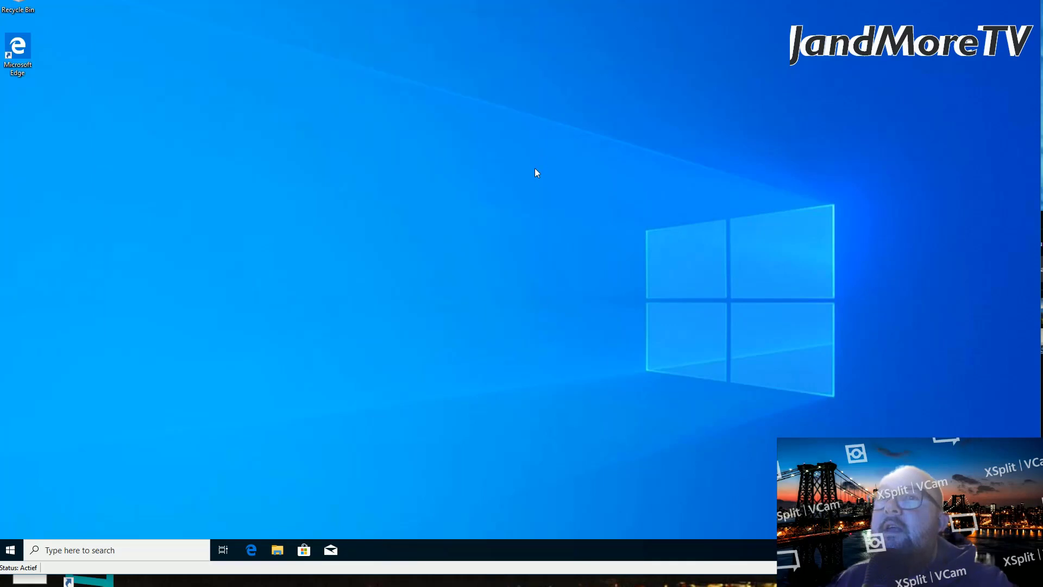
left_click(10, 550)
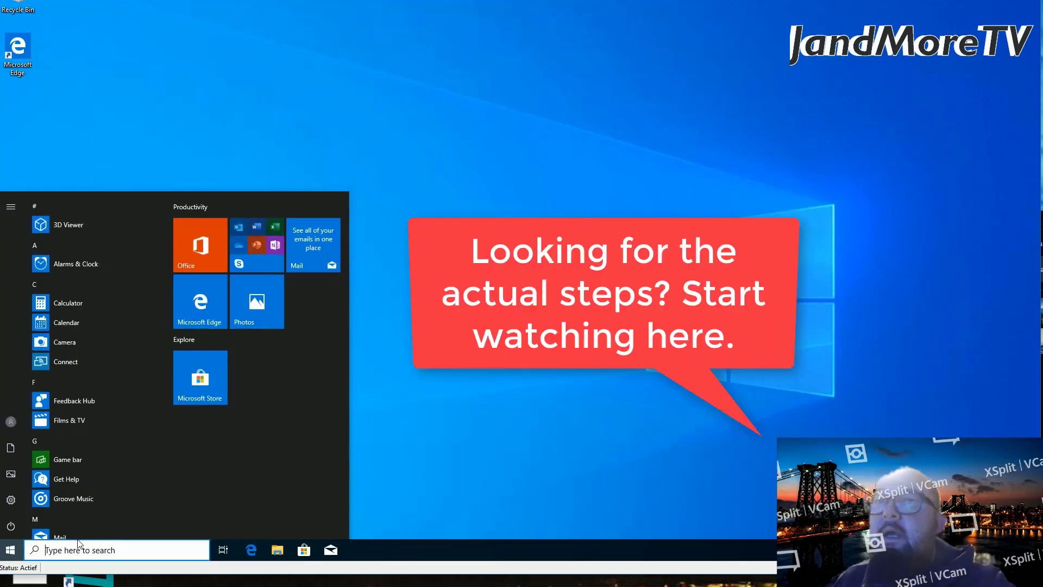
type("a")
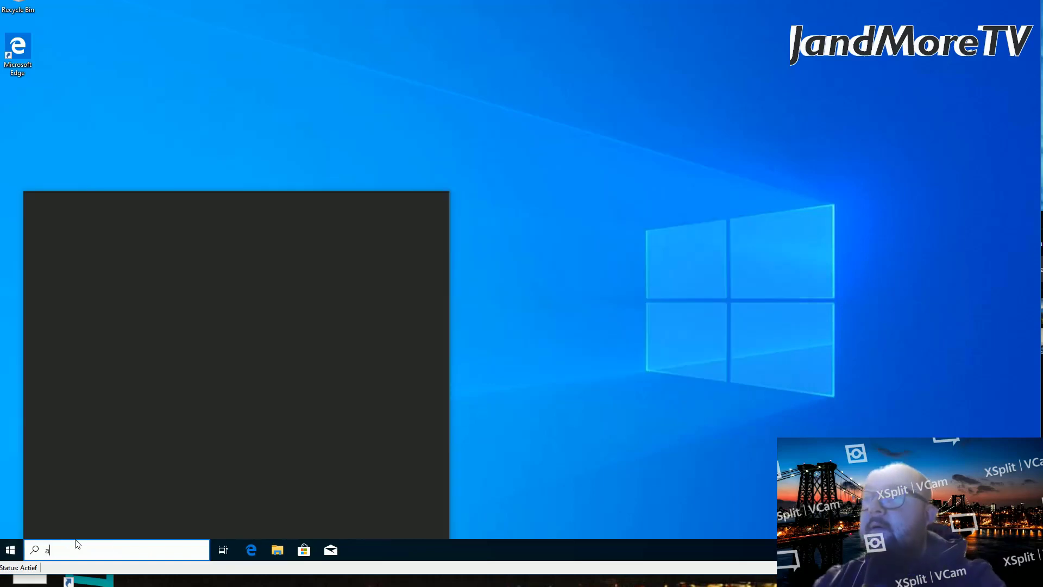
type("ccounts")
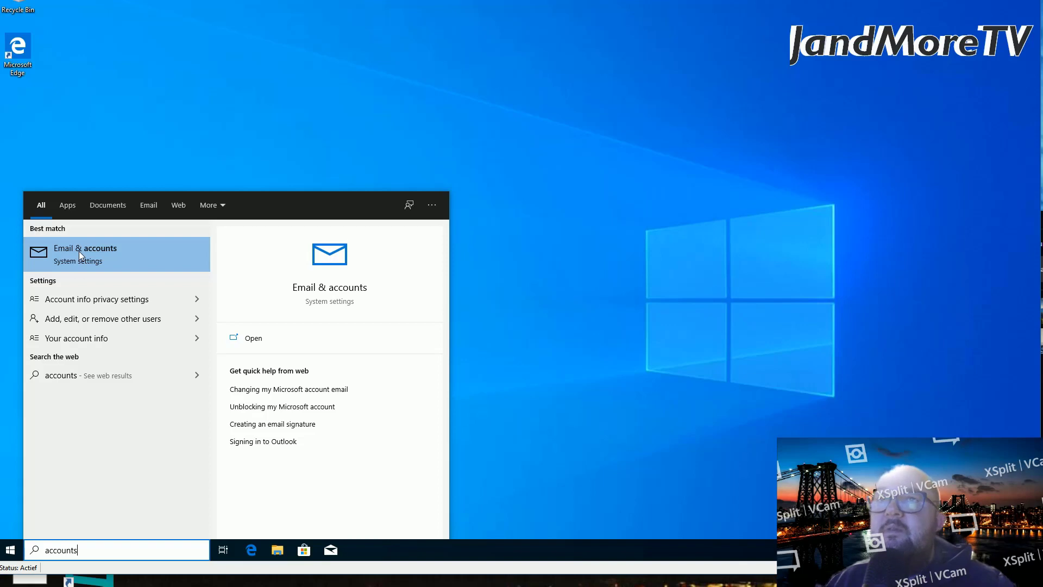
Open Email & accounts, review Access work or school, then go to Other users.
left_click(79, 252)
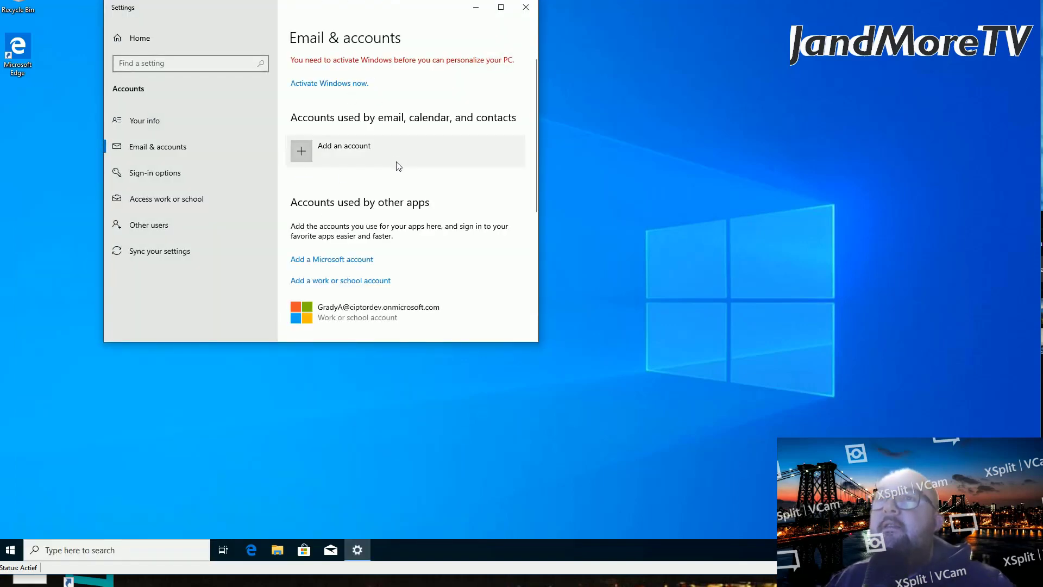
left_click(171, 204)
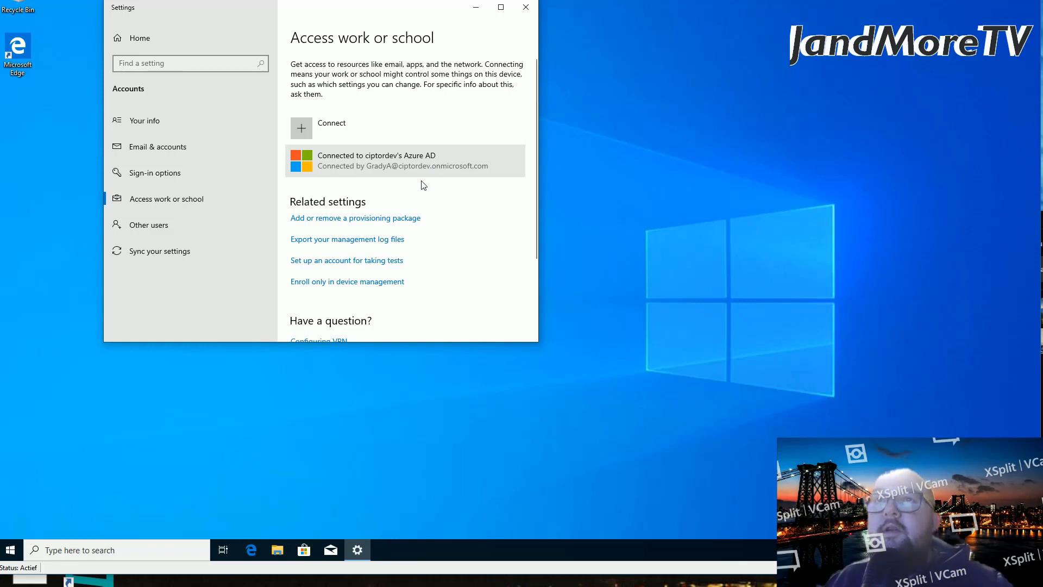
left_click(195, 228)
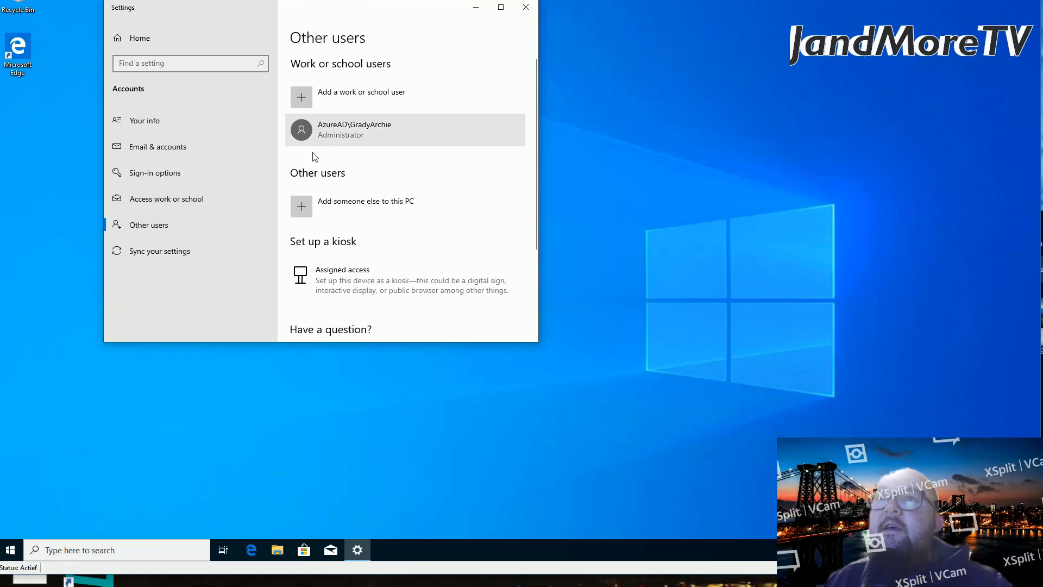
Add someone else to this PC, skip their sign-in info, and choose a user without a Microsoft account.
left_click(304, 209)
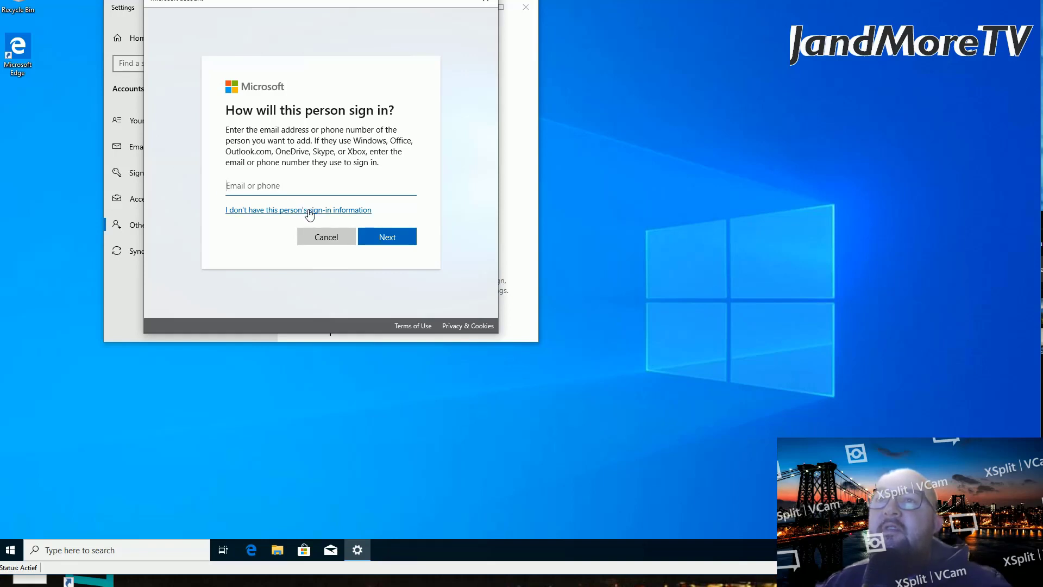
left_click(309, 212)
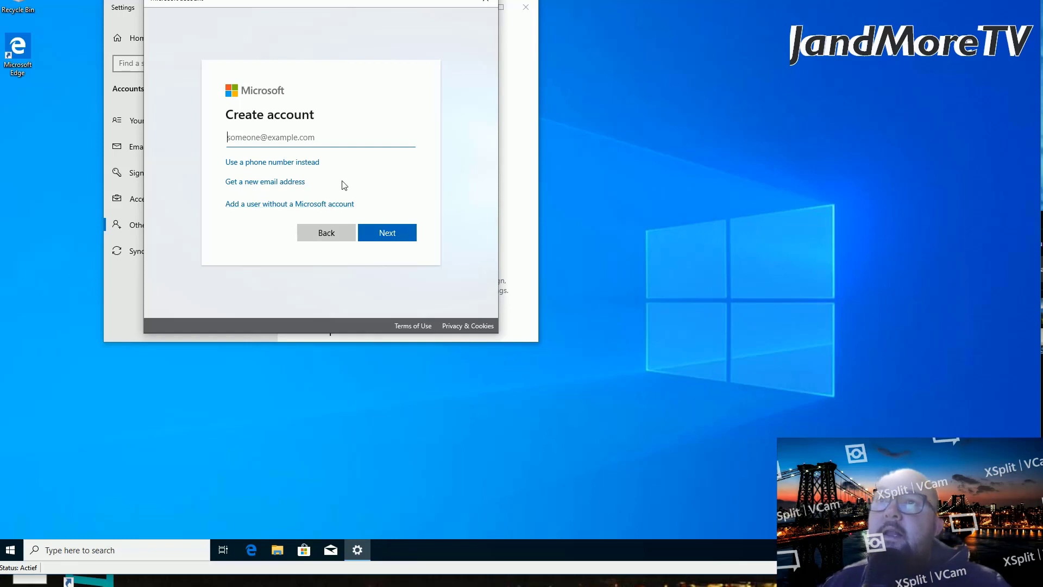
left_click(322, 205)
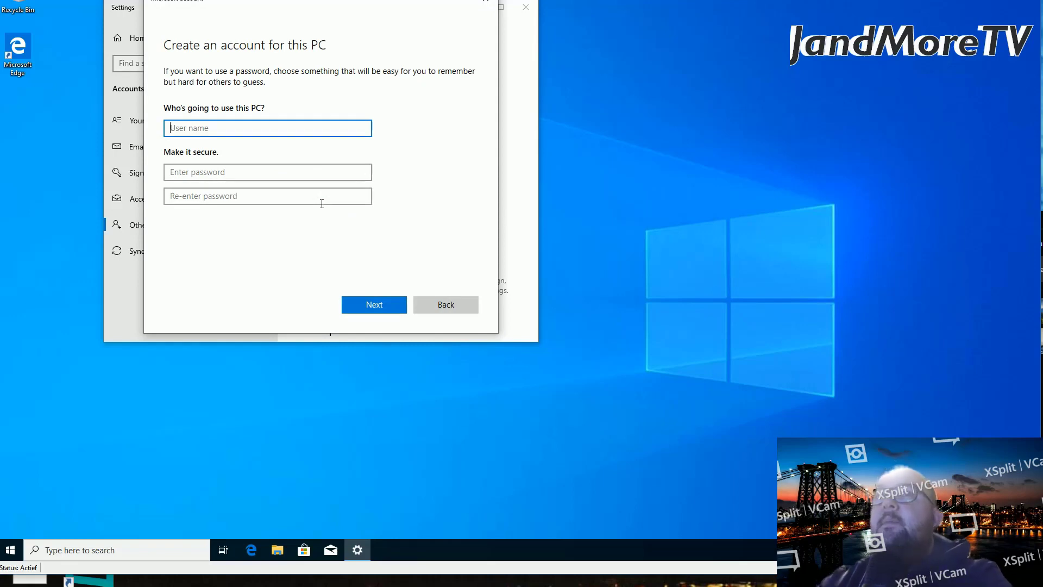
Enter the new local account's user name and the same password in both password fields.
left_click_drag(350, 5, 534, 99)
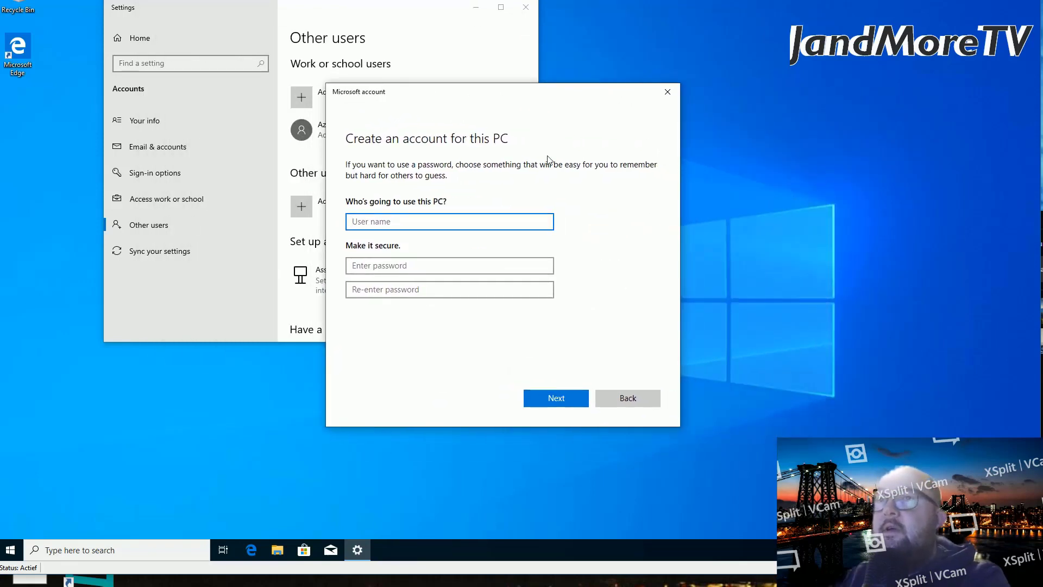
type("Grad")
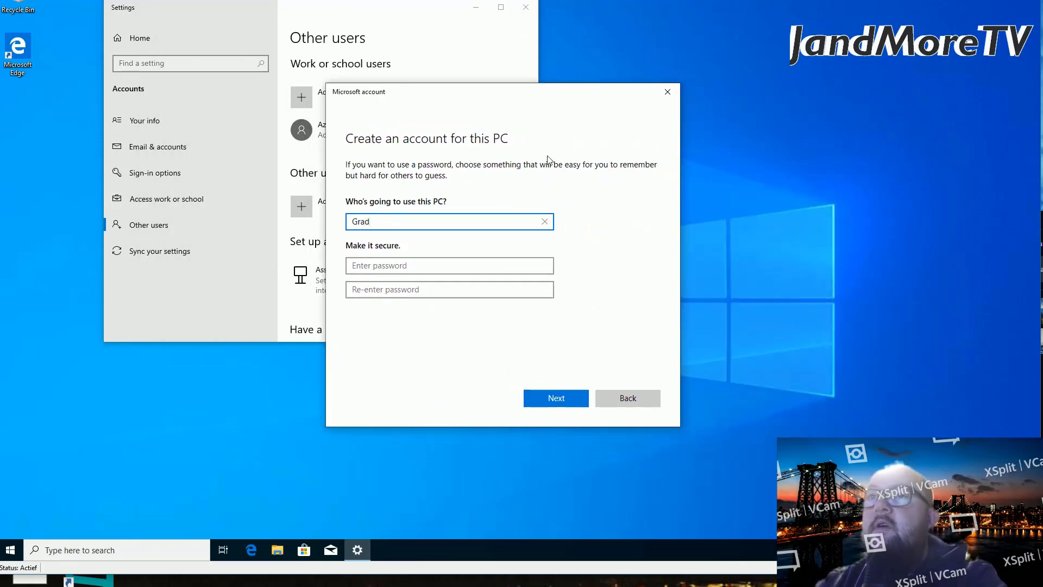
type("y")
key("Tab")
type("p******")
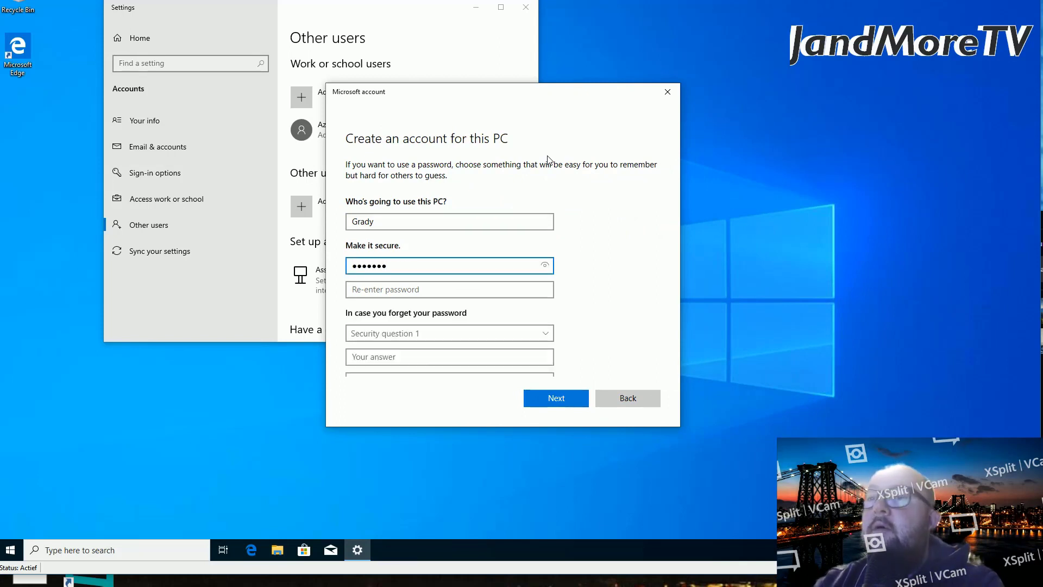
type("**")
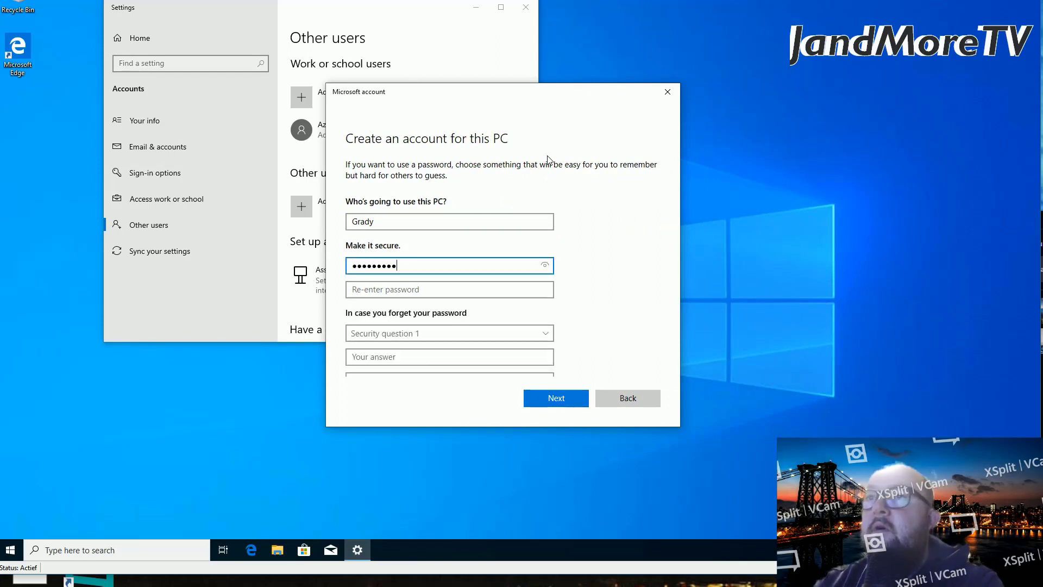
key("Tab")
type("******")
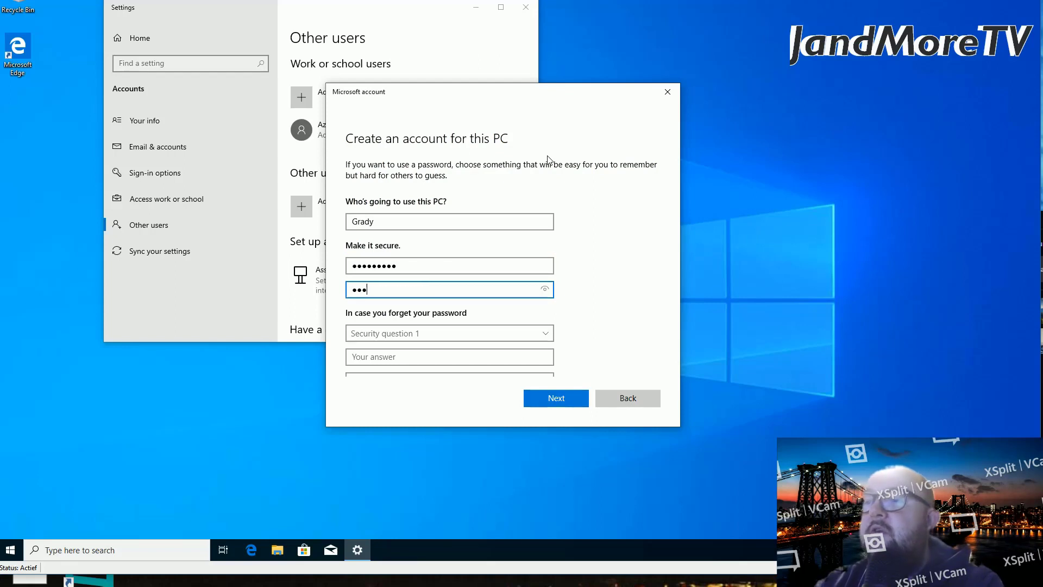
type("*****")
key("shift+Tab")
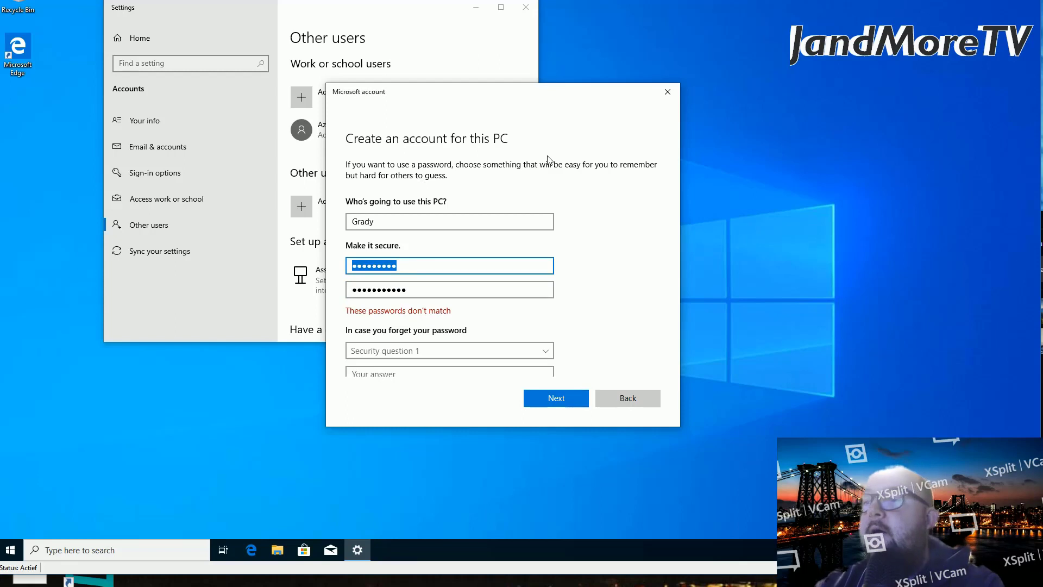
type("*********")
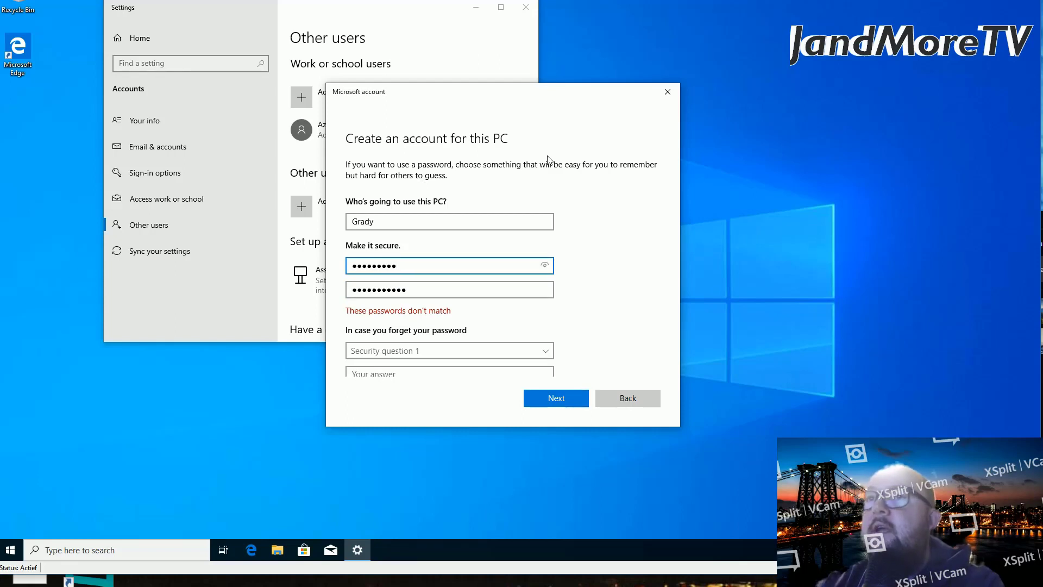
key("Tab")
type("*******")
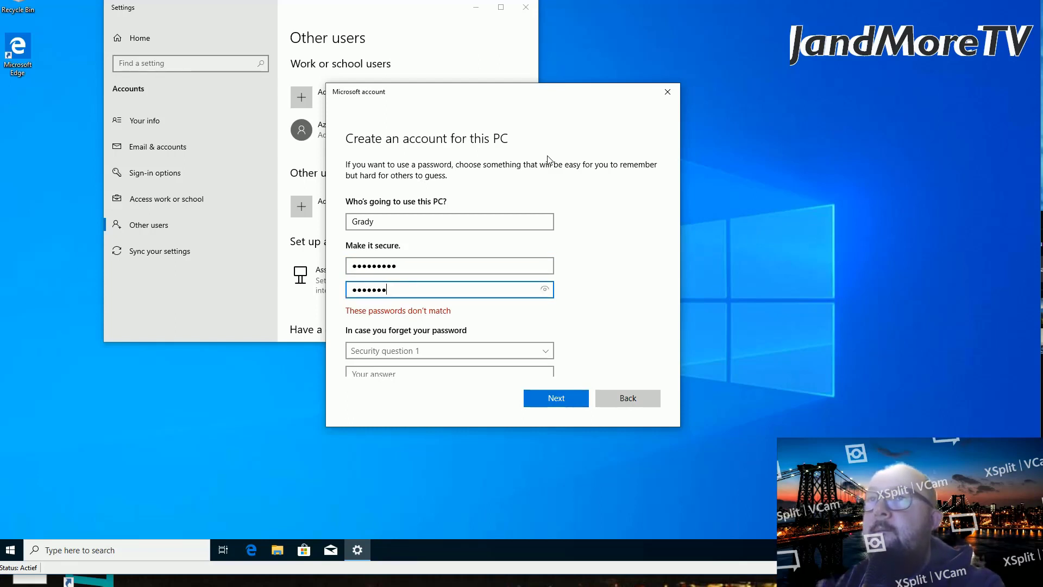
type("**")
key("Tab")
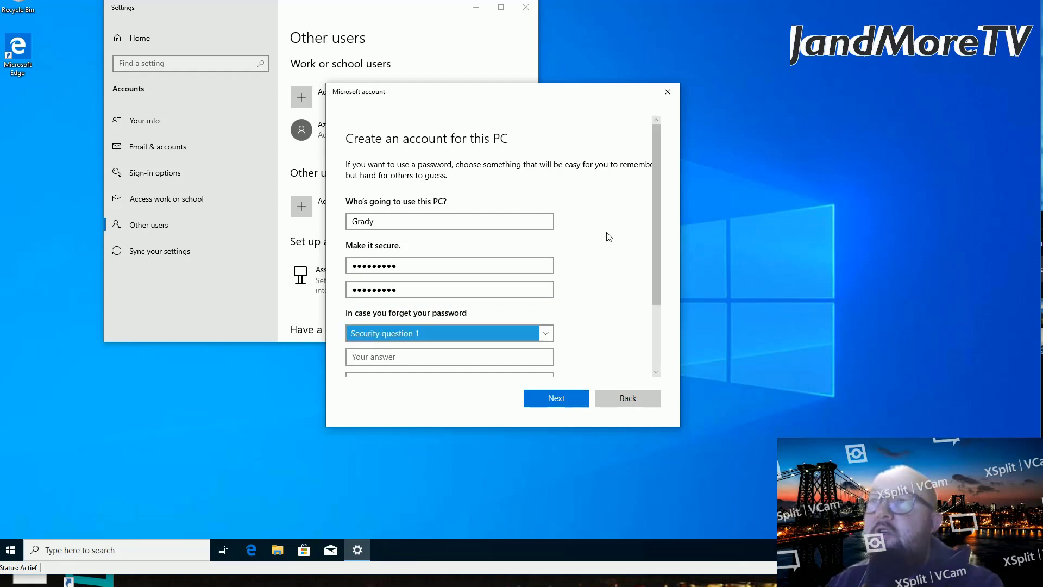
Choose the first pet's name and childhood nickname security questions and answer both.
scroll(608, 236, "down", 2)
left_click(547, 245)
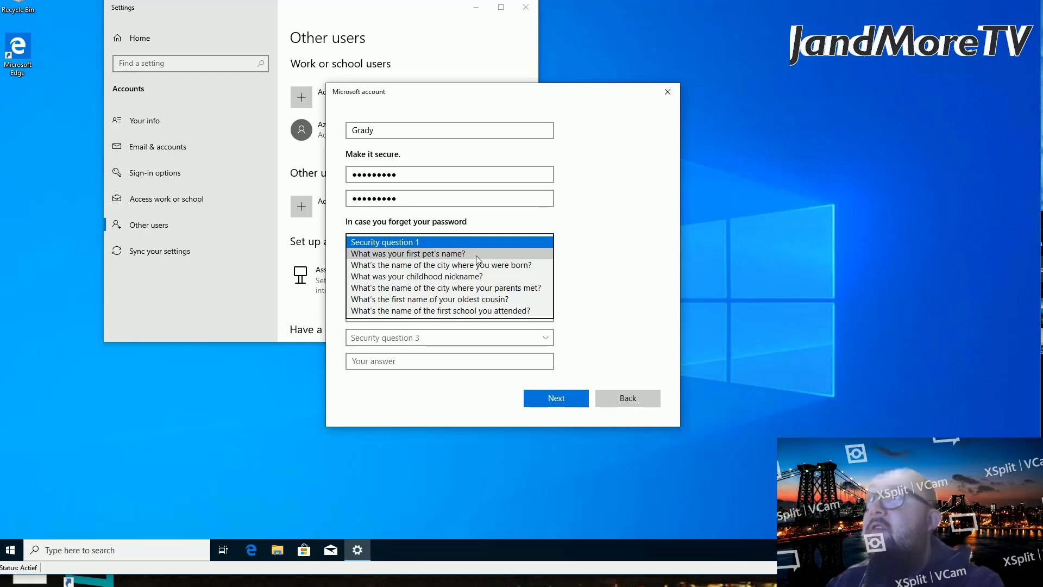
left_click(476, 254)
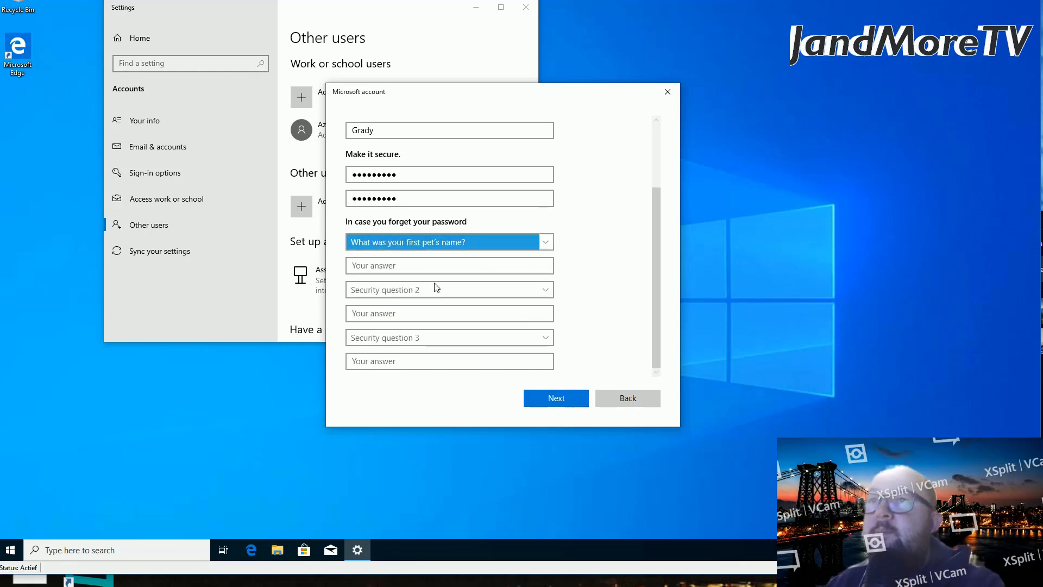
left_click(408, 266)
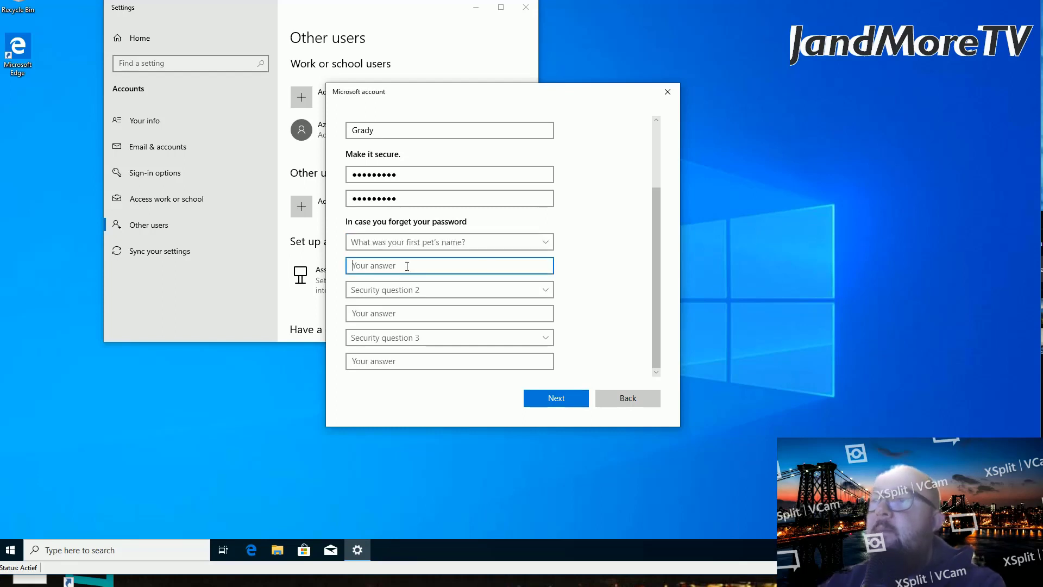
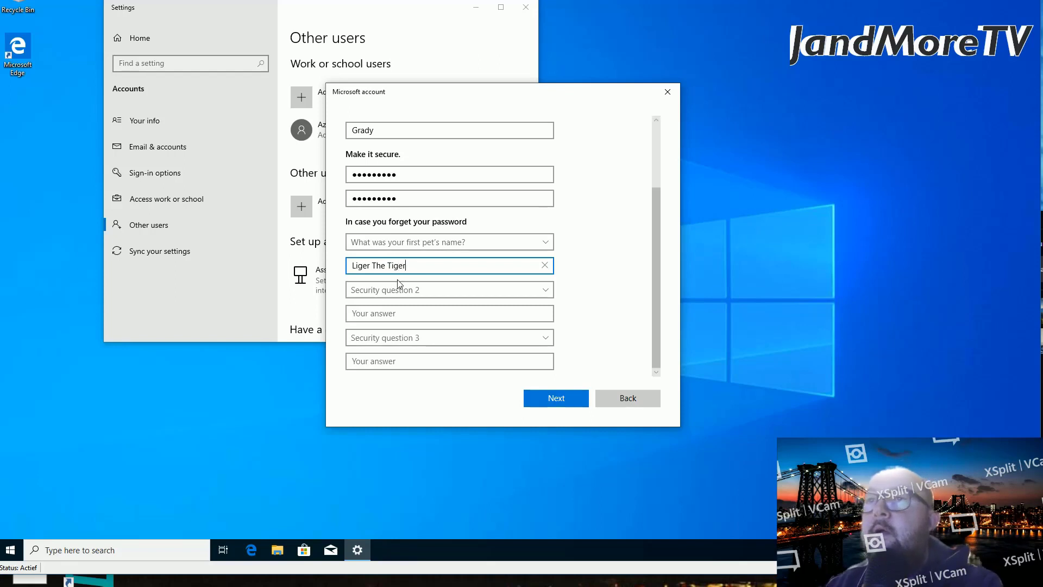
left_click(386, 293)
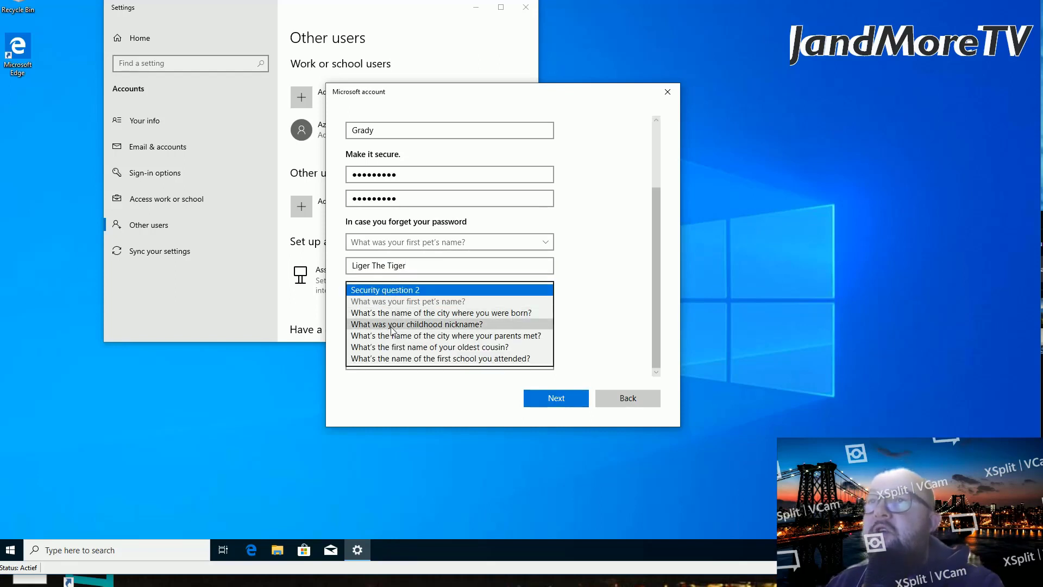
left_click(393, 324)
left_click(393, 314)
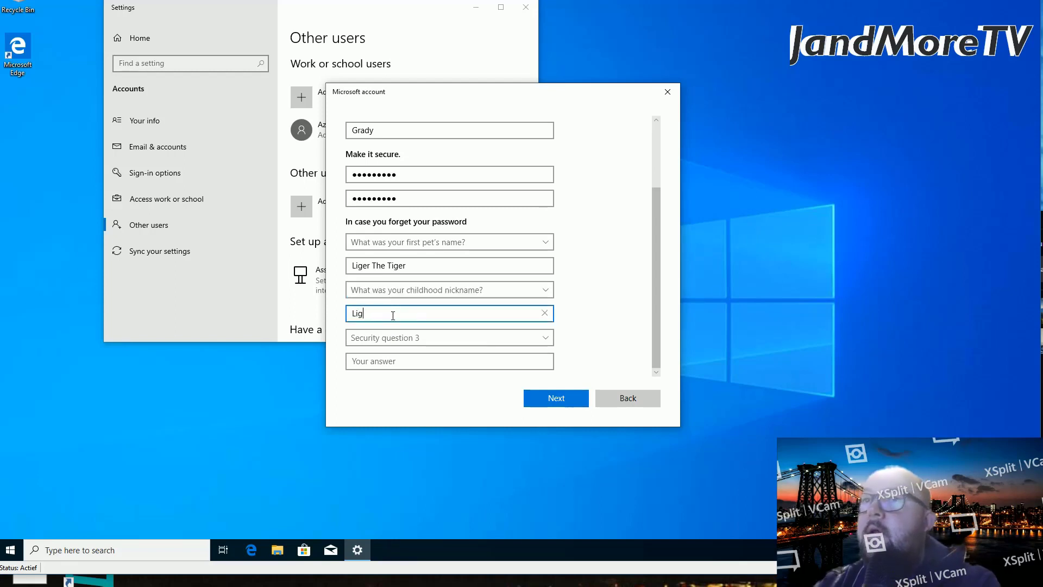
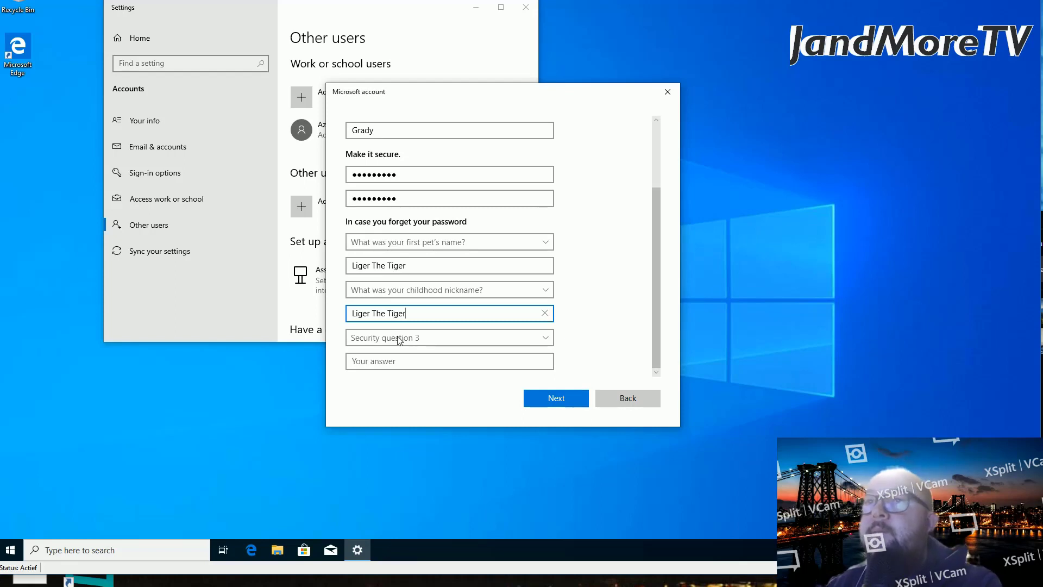
Fix the required-field error by choosing the first school question and typing its answer.
left_click(537, 395)
scroll(489, 330, "down", 1)
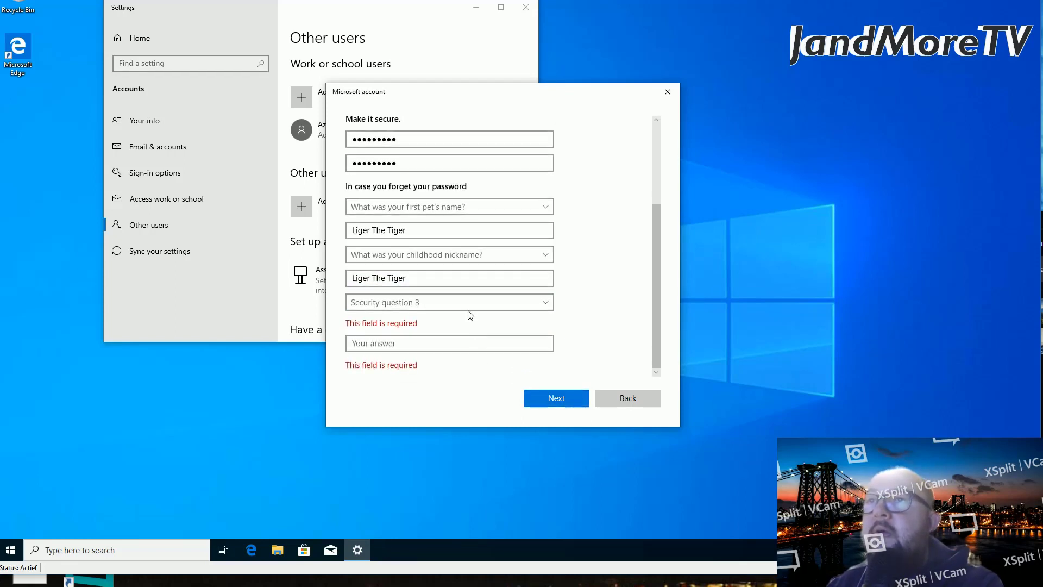
left_click(465, 305)
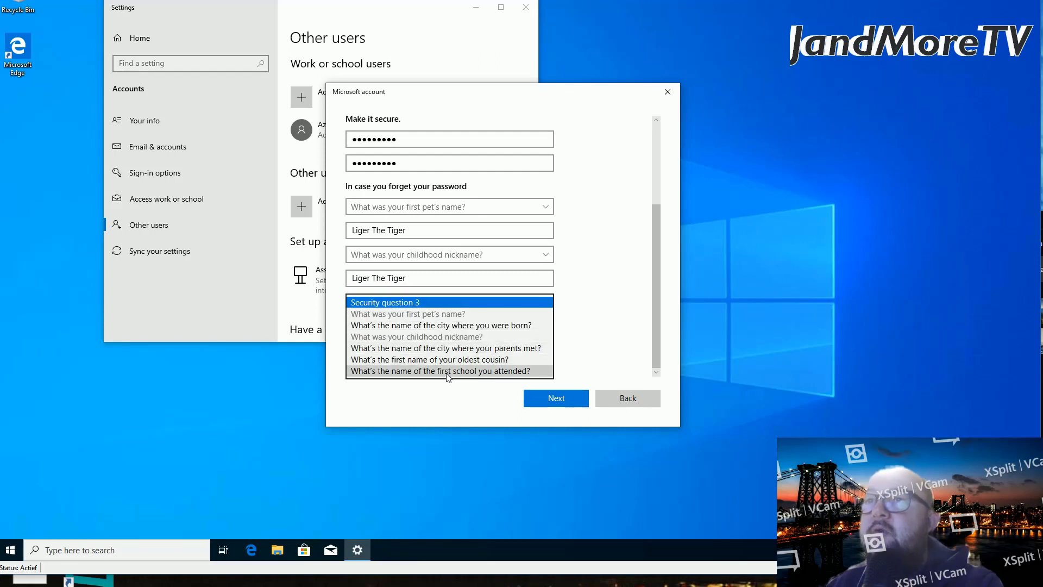
left_click(442, 371)
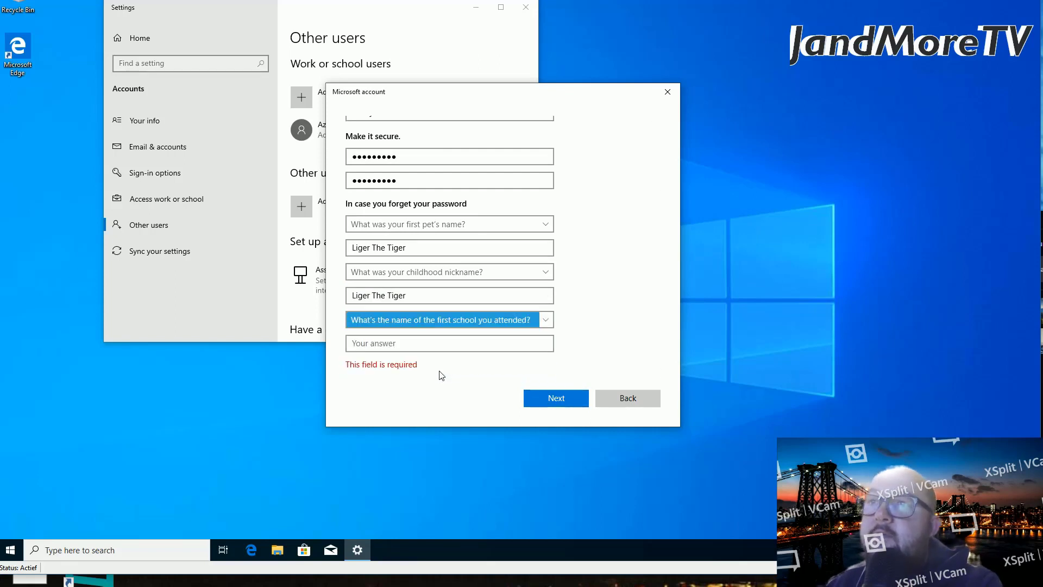
left_click(422, 338)
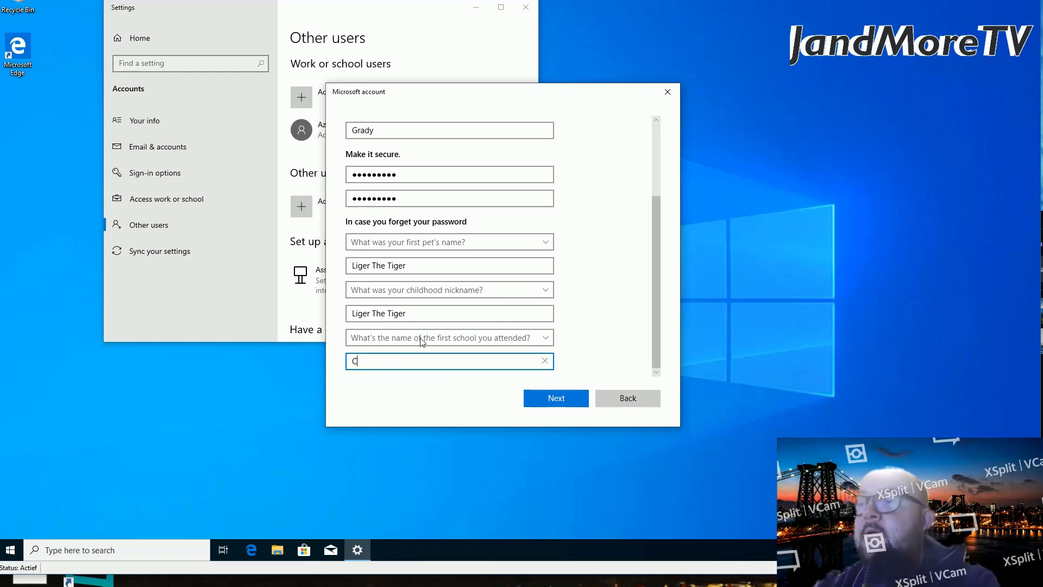
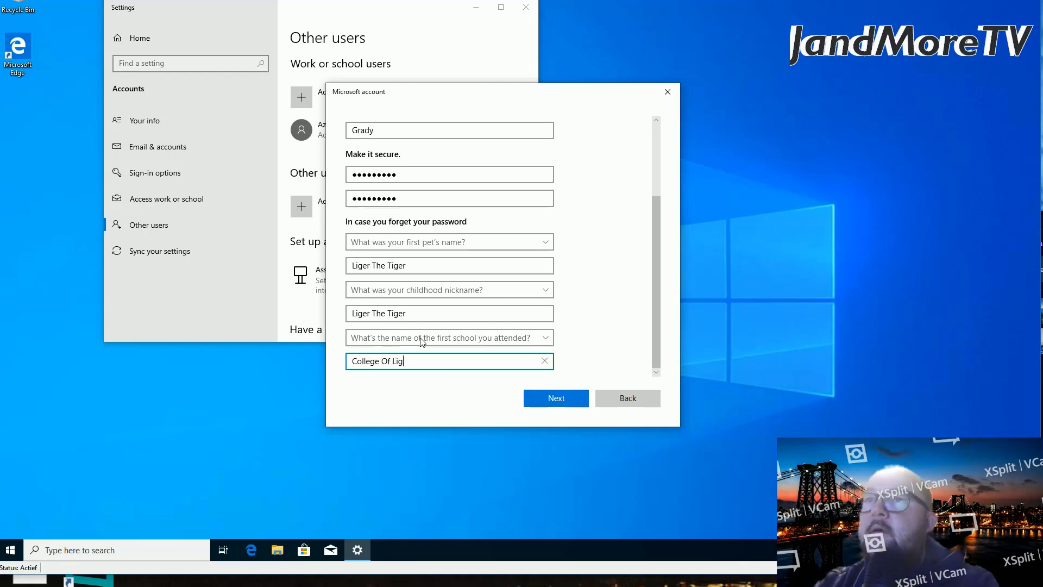
Create the new account, change its type to Administrator, and open Access work or school.
left_click(526, 401)
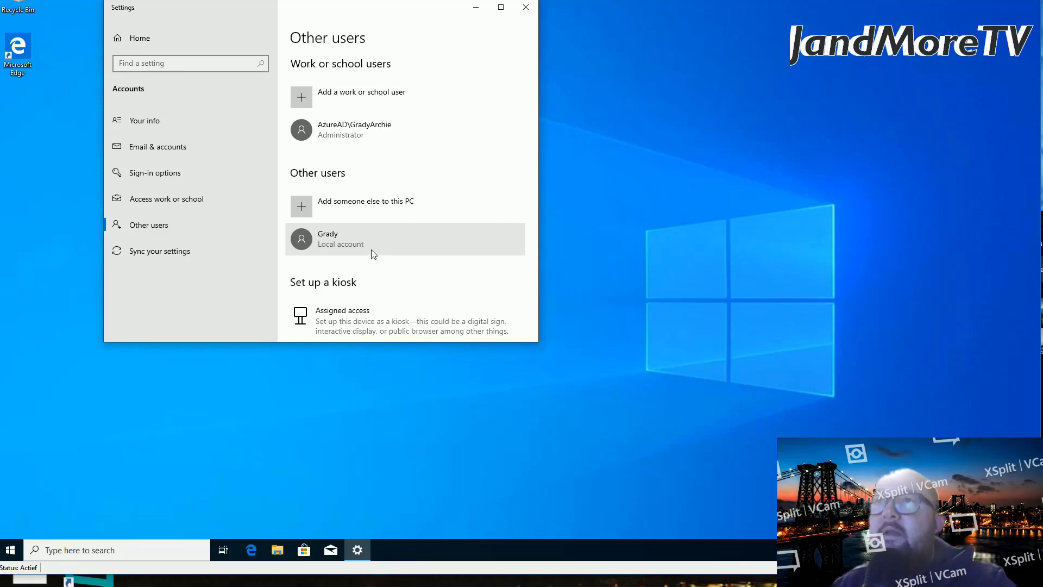
left_click(407, 240)
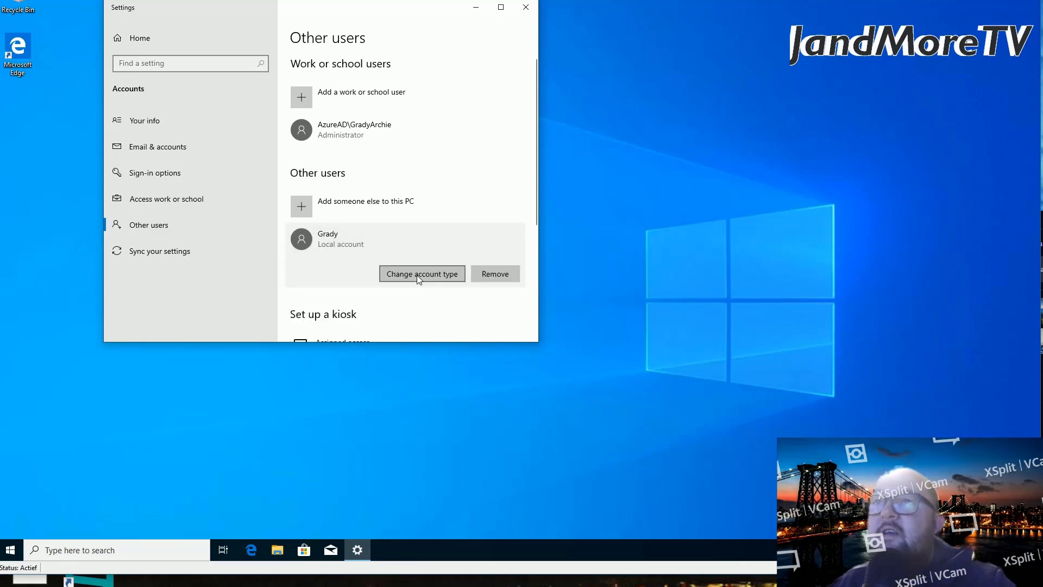
left_click(418, 275)
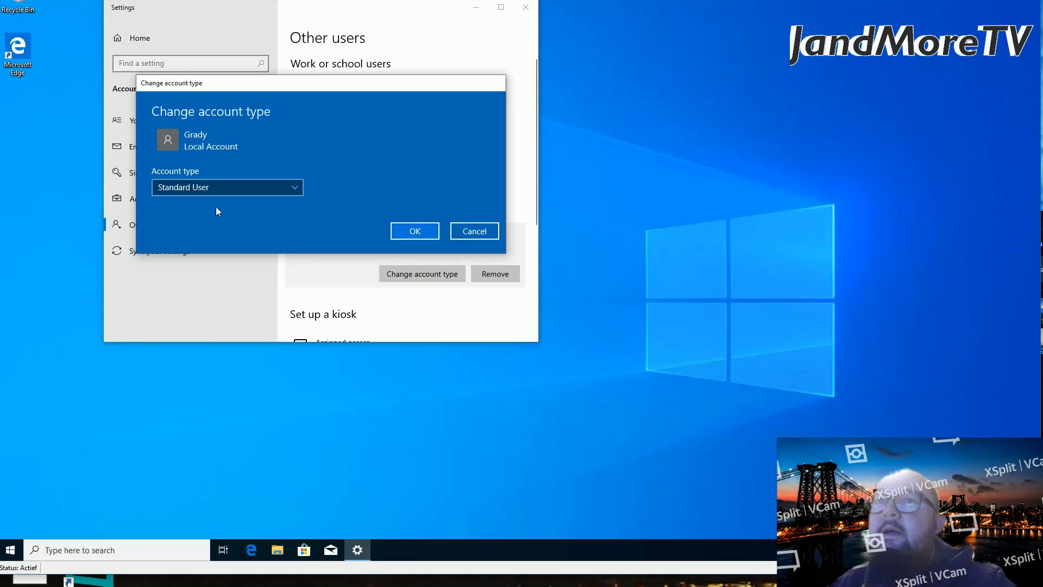
left_click(204, 189)
left_click(204, 170)
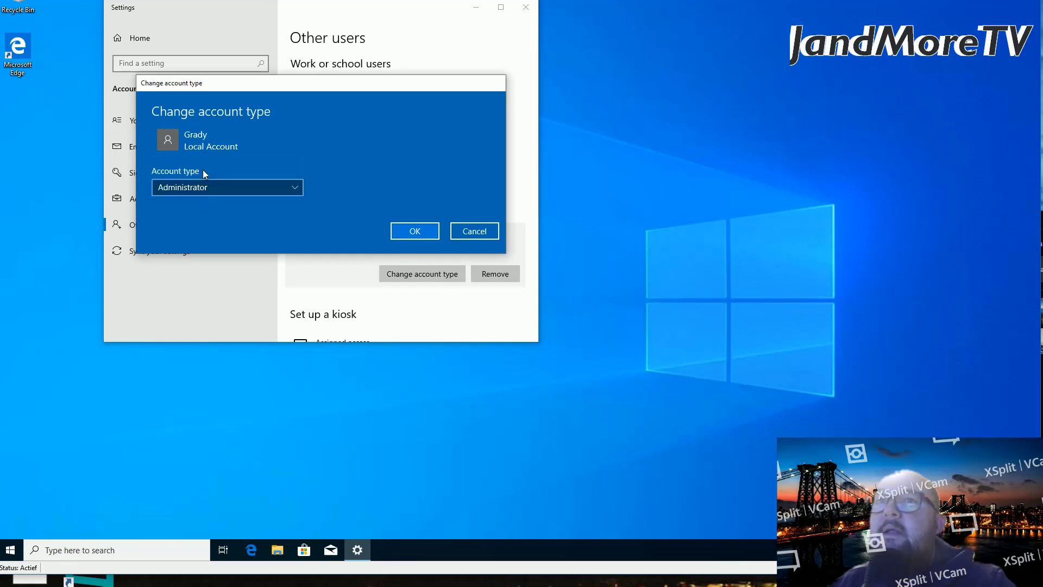
left_click(413, 231)
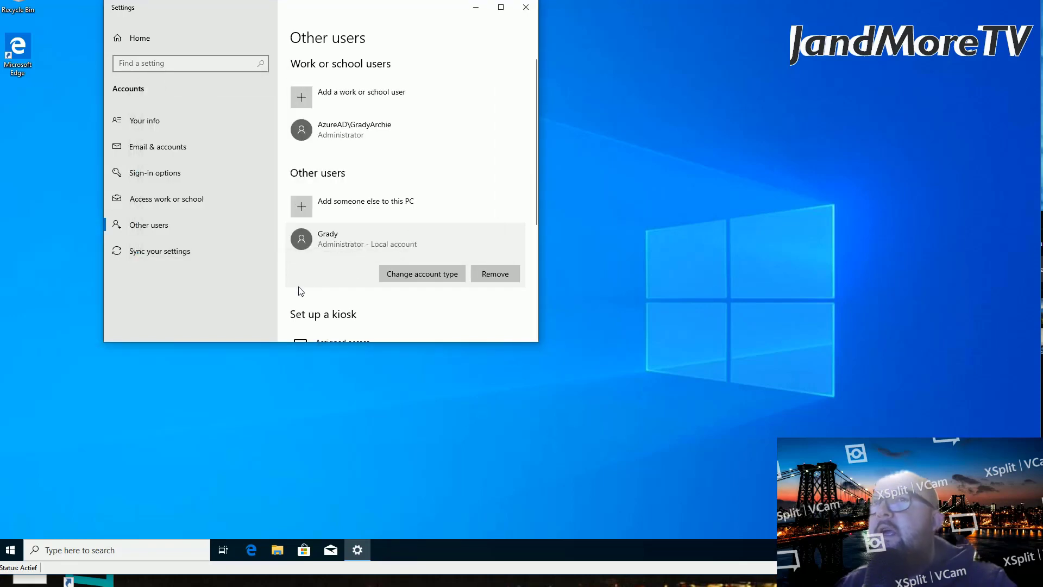
left_click(220, 201)
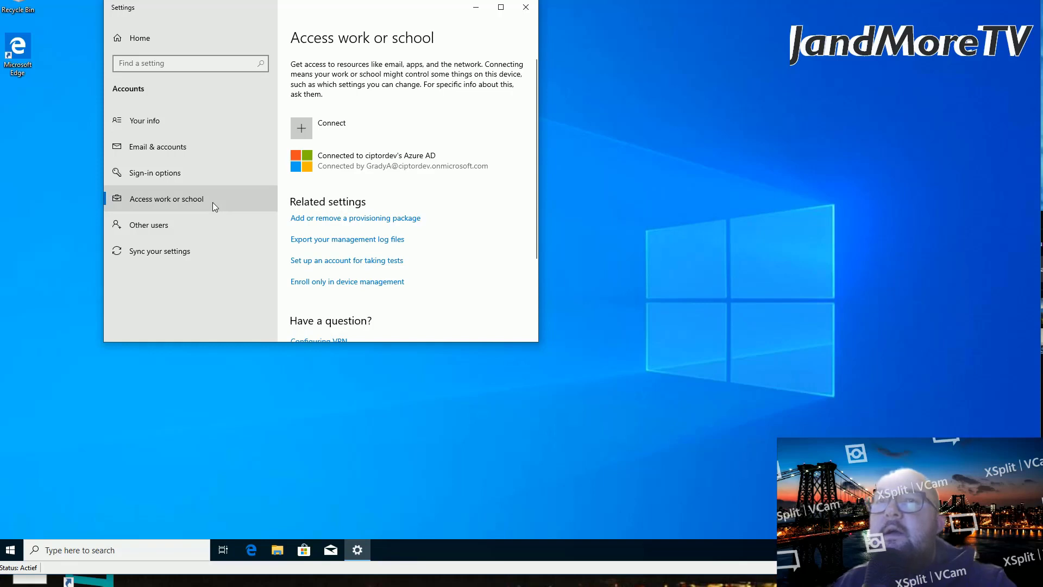
Return to Other users to see the new local account listed as Administrator.
left_click(201, 223)
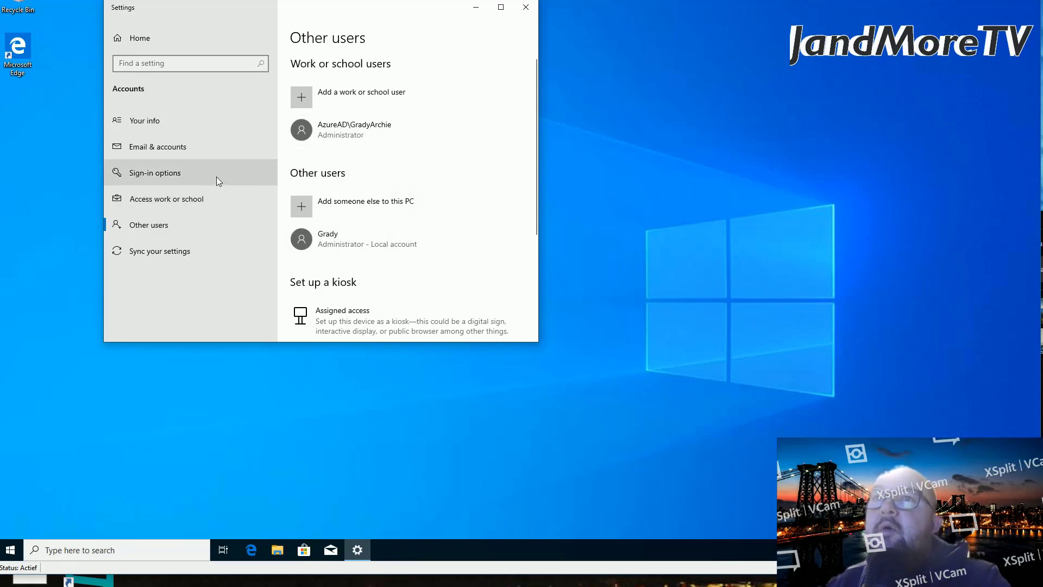
Disconnect the Azure AD work connection, confirming both the removal and disconnect warnings.
left_click(234, 204)
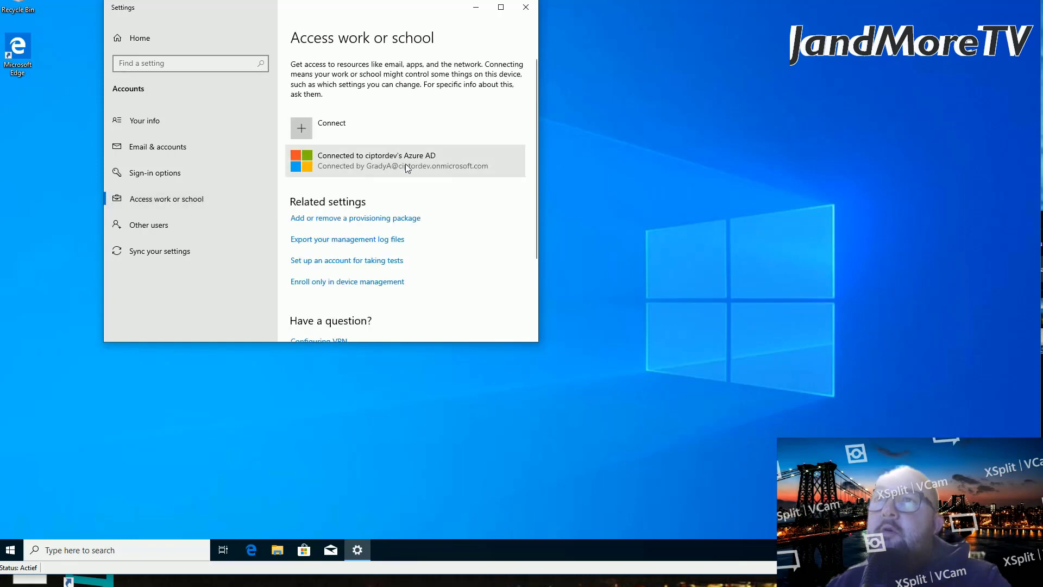
left_click(434, 164)
left_click(493, 205)
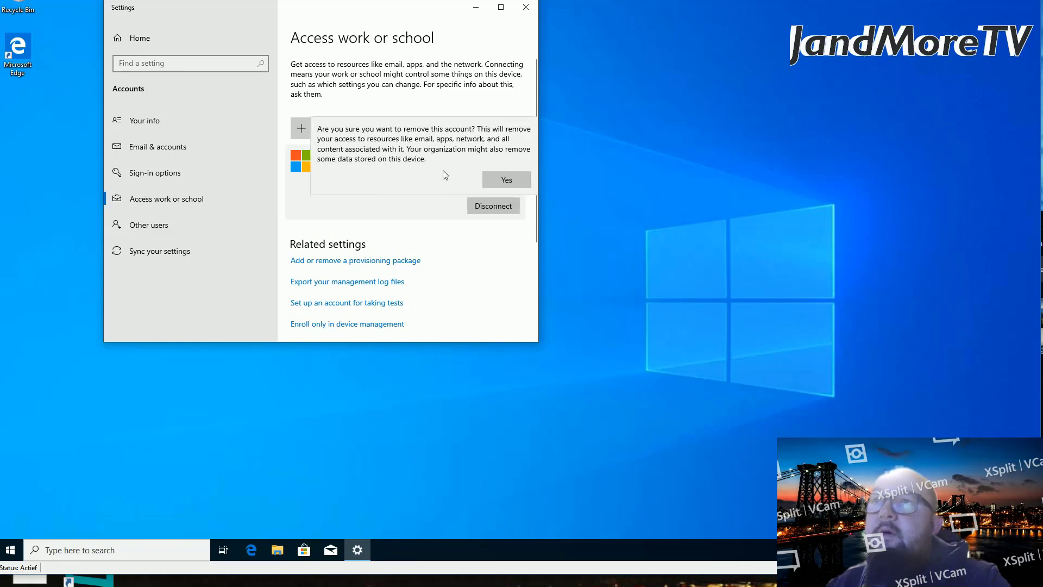
left_click(504, 178)
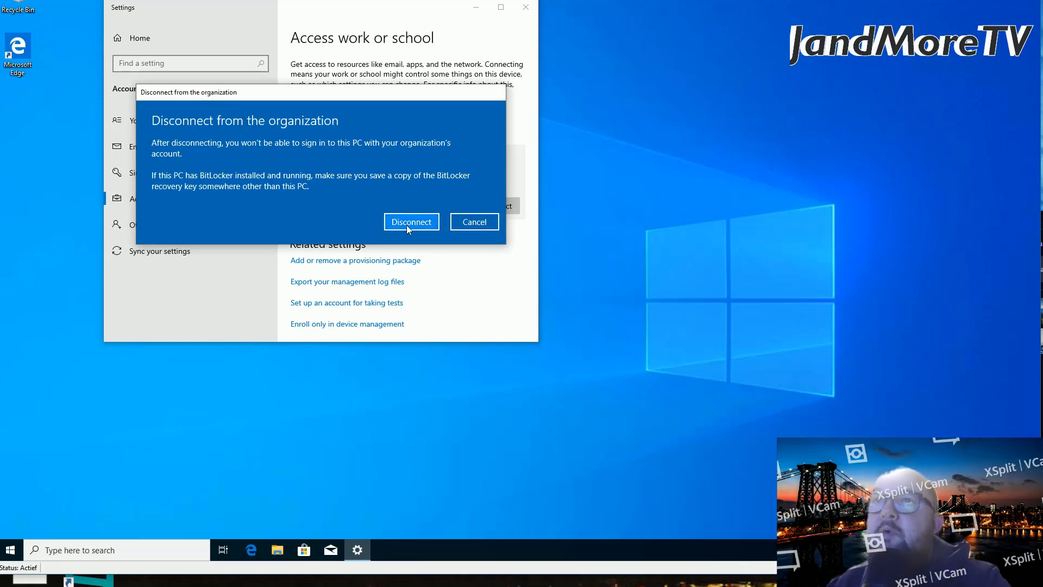
left_click(406, 224)
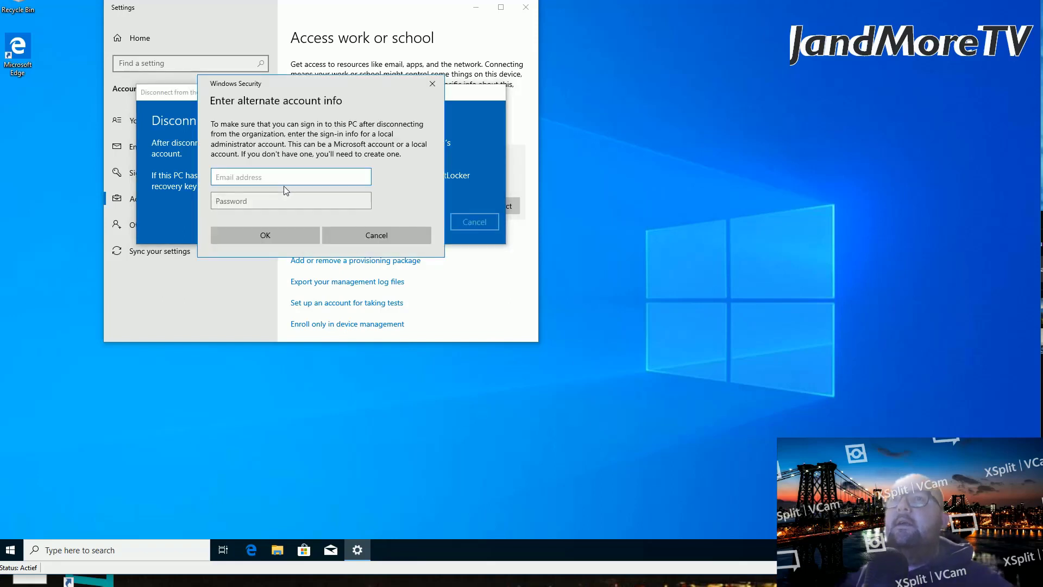
Enter the local administrator's user name and password in Windows Security and confirm.
type("G")
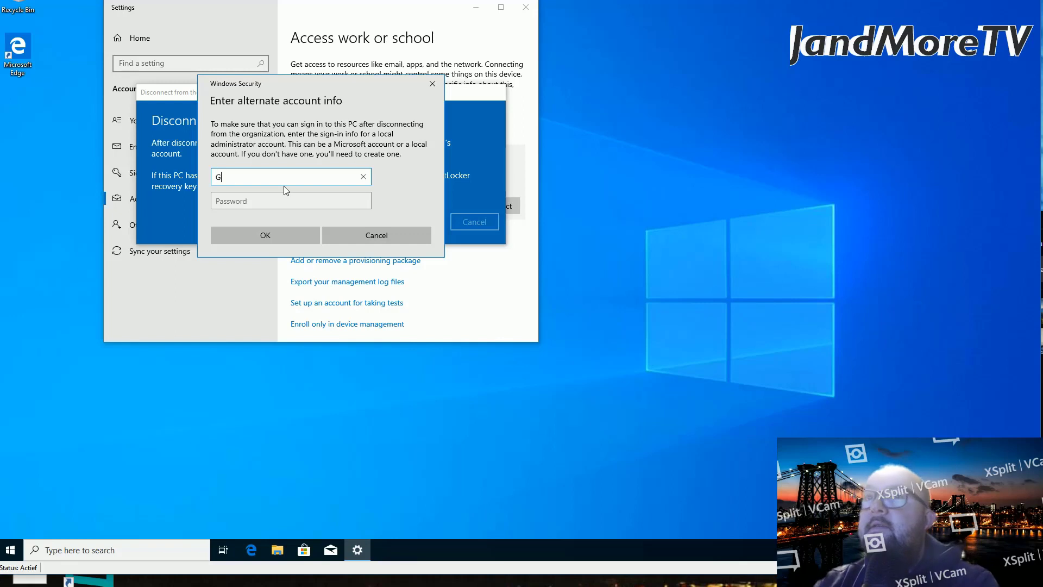
type("rady")
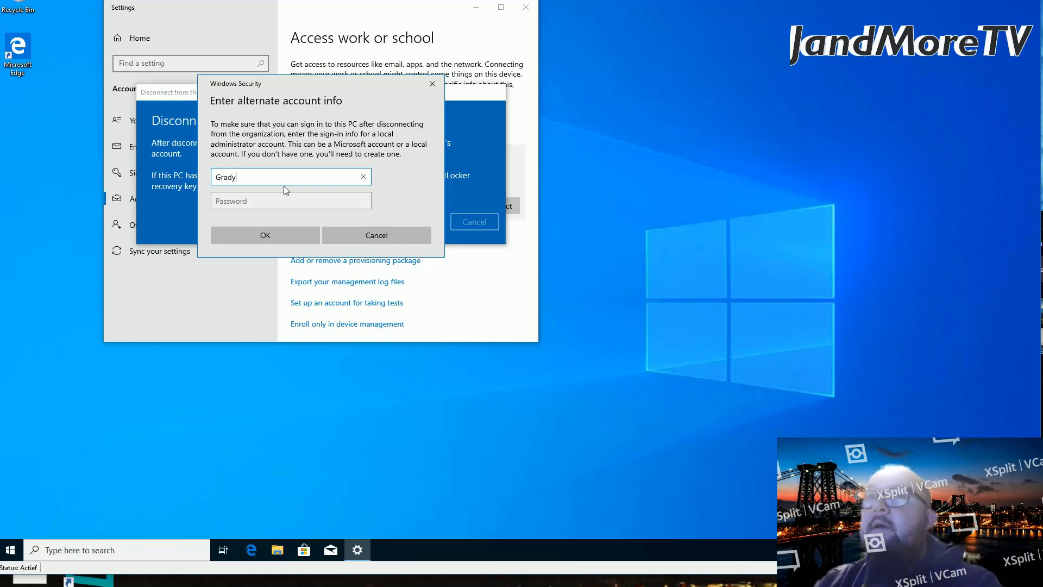
key("Tab")
type("•••••••")
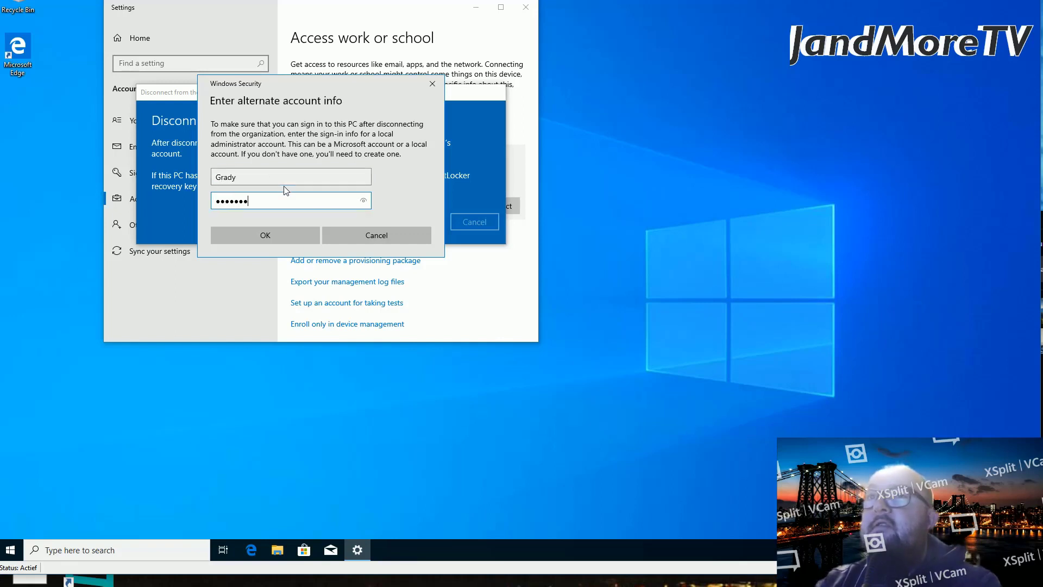
type("••")
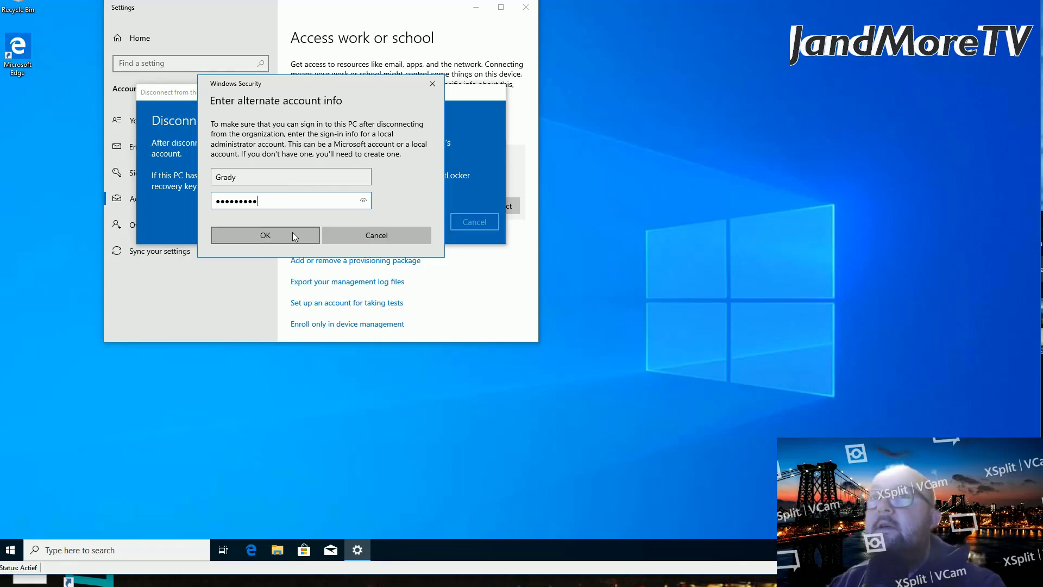
left_click(292, 234)
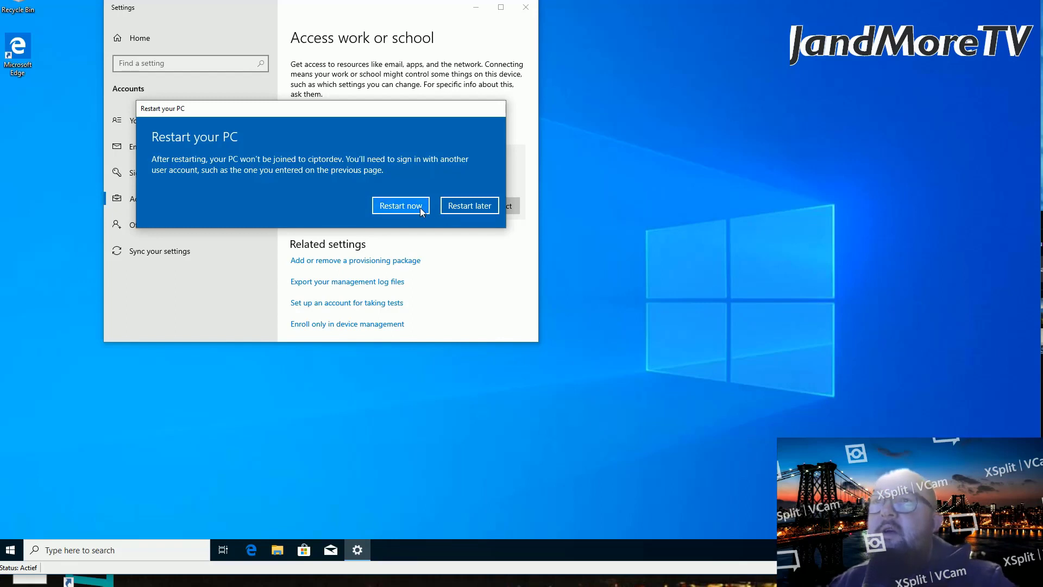
Restart the PC and sign back in with the local administrator's password.
left_click(400, 205)
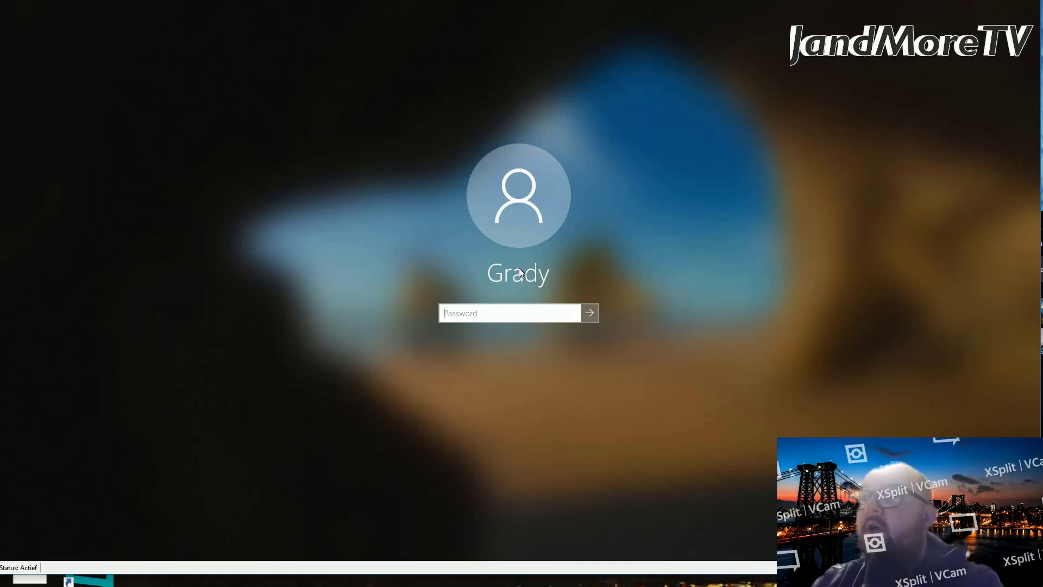
type("•••••••••")
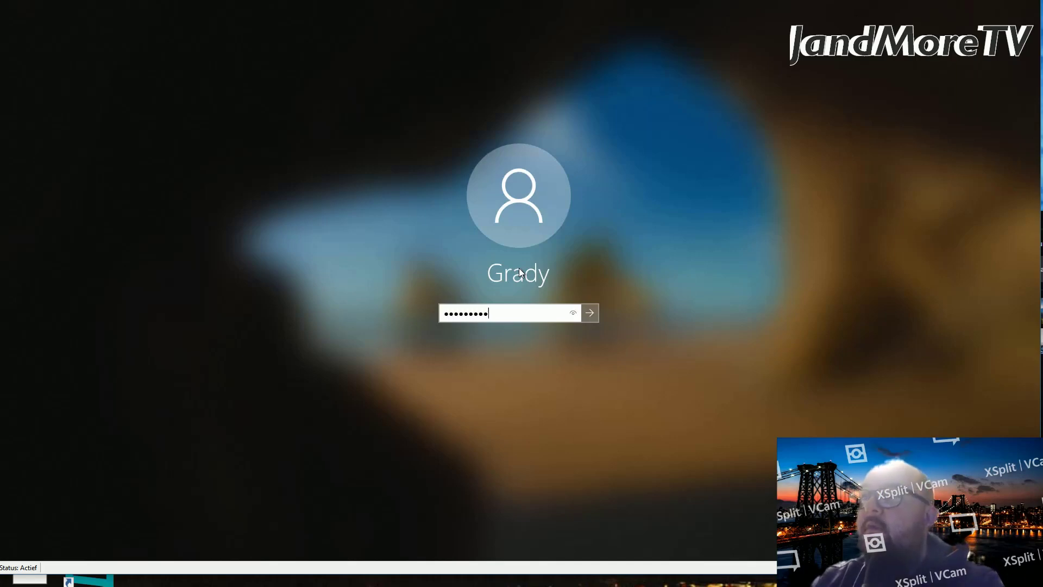
key("BackSpace")
key("BackSpace")
key("BackSpace")
key("BackSpace")
key("BackSpace")
key("BackSpace")
key("BackSpace")
key("BackSpace")
key("BackSpace")
type("•••••")
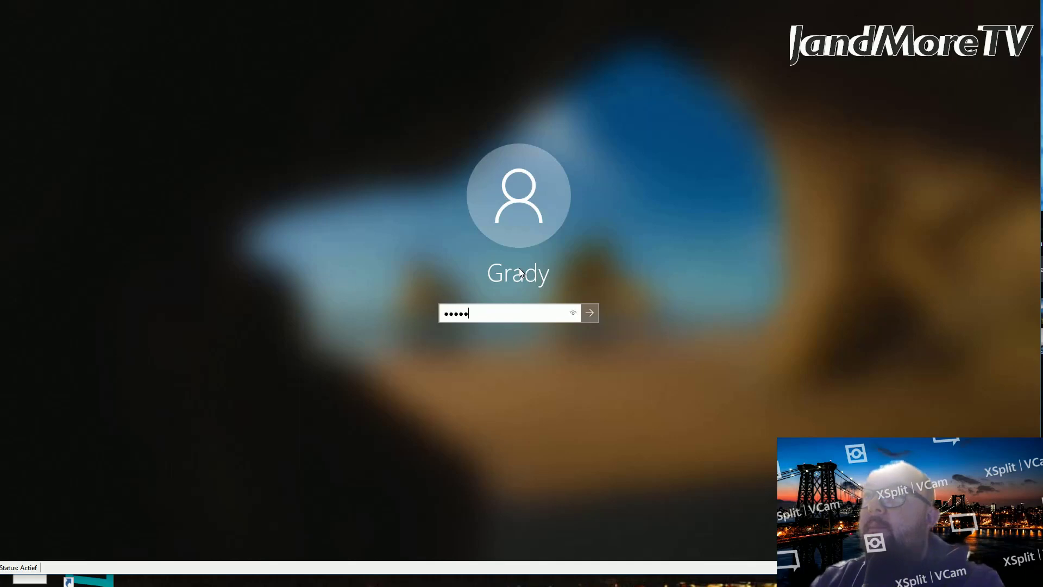
type("••••")
key("Return")
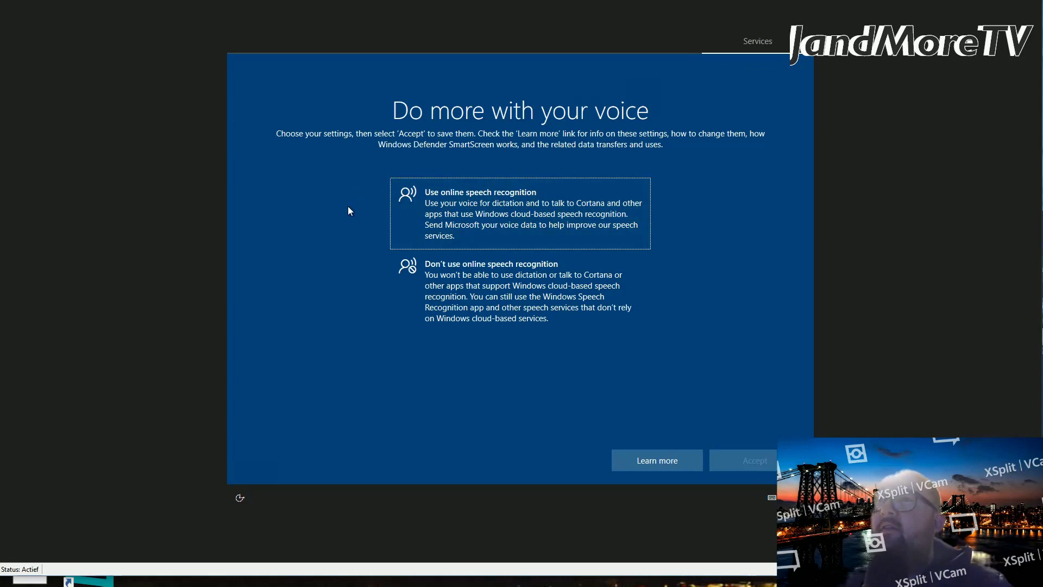
Turn on online speech recognition, Find my device and Full diagnostic data.
left_click(507, 205)
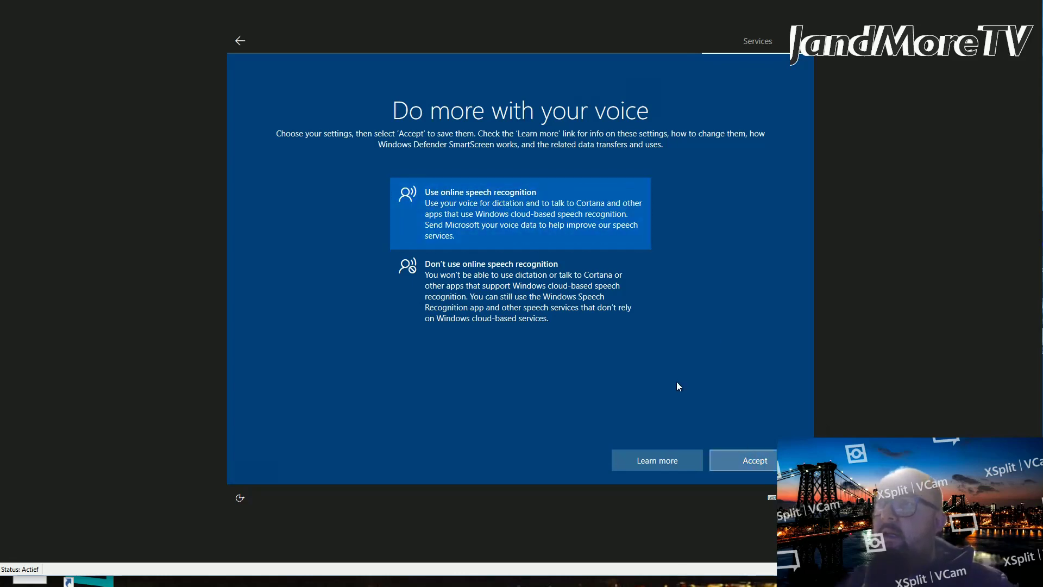
left_click(559, 228)
left_click(758, 467)
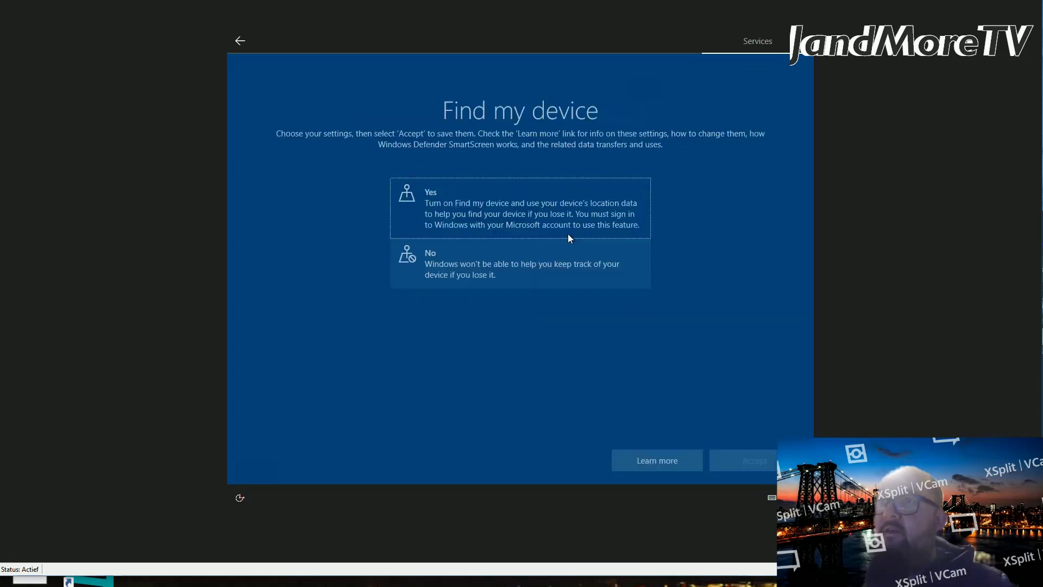
left_click(555, 227)
left_click(766, 467)
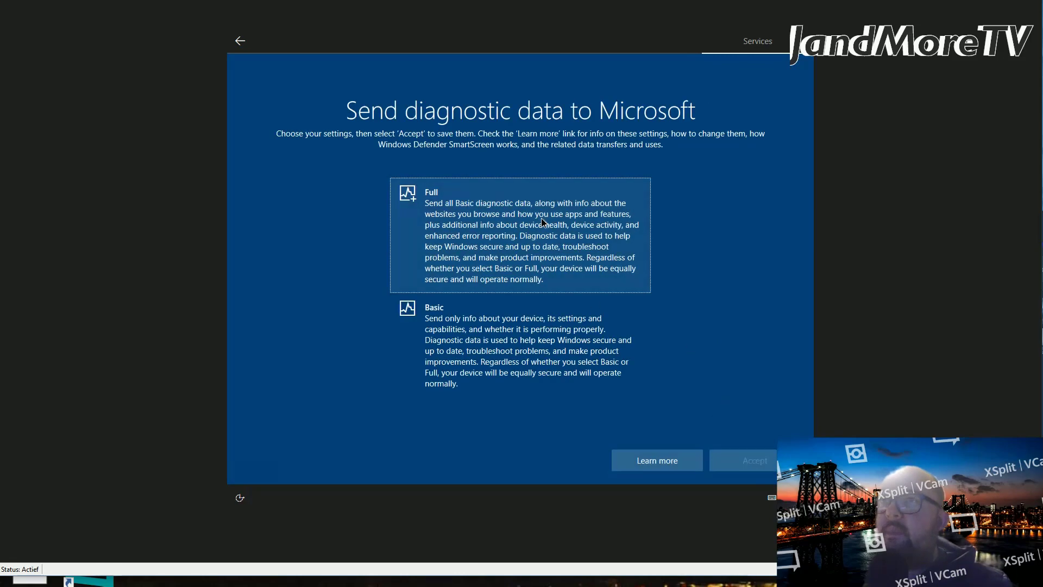
left_click(542, 222)
left_click(756, 459)
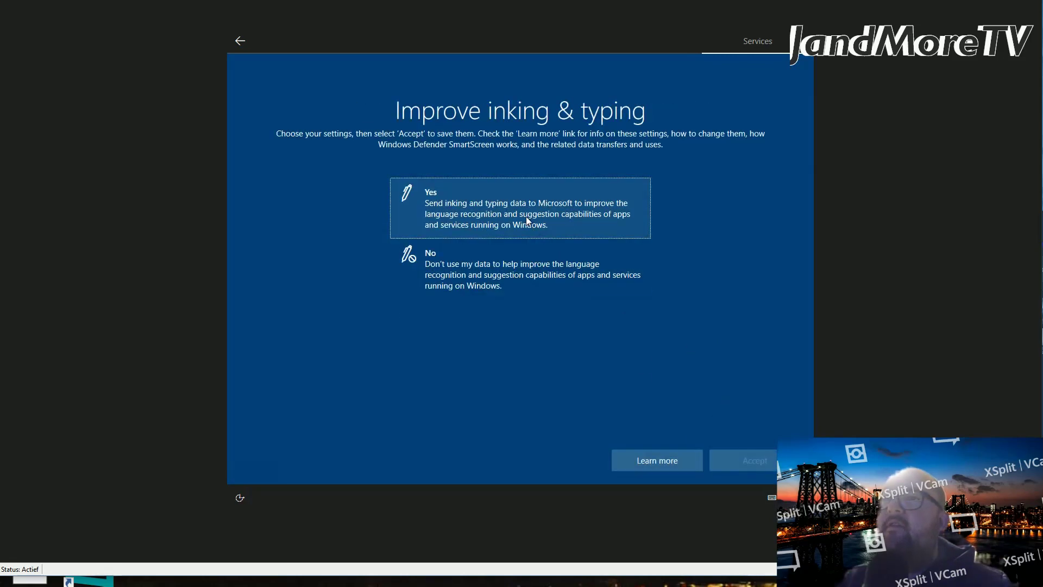
Allow inking and typing, tailored experiences and advertising ID, then close Edge.
left_click(527, 219)
left_click(737, 457)
left_click(498, 212)
left_click(756, 457)
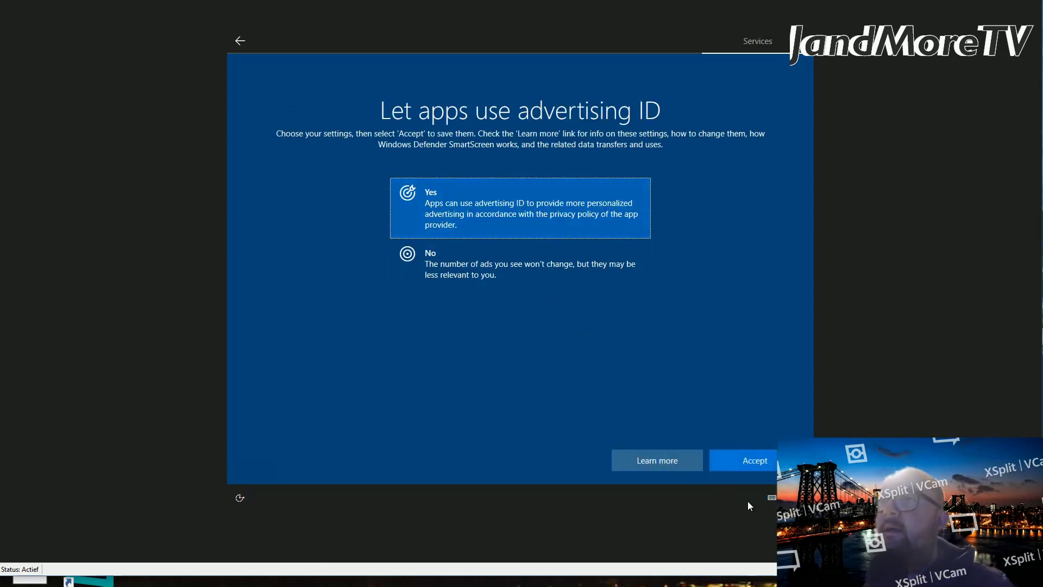
left_click(752, 460)
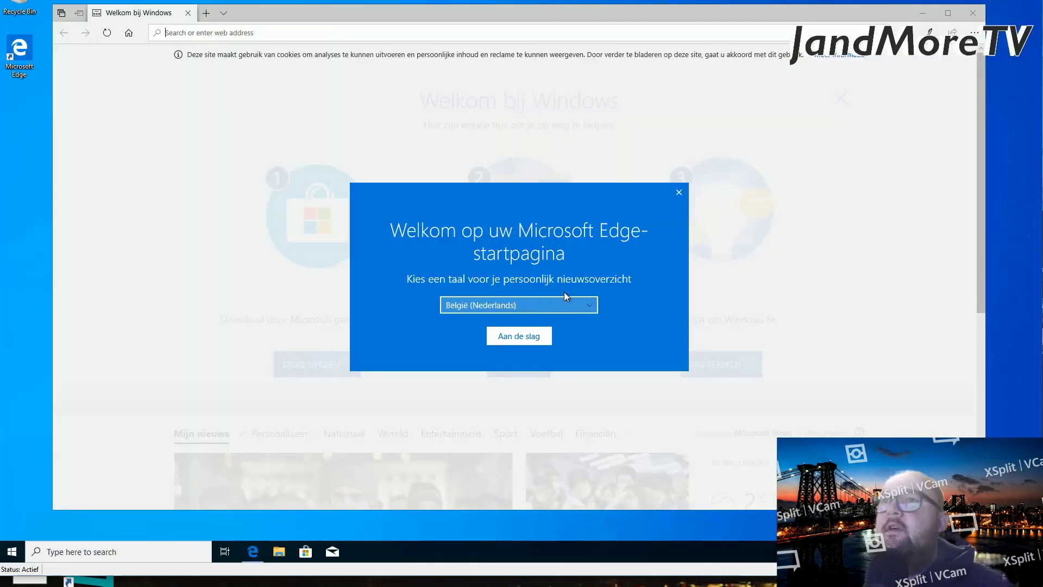
left_click(679, 193)
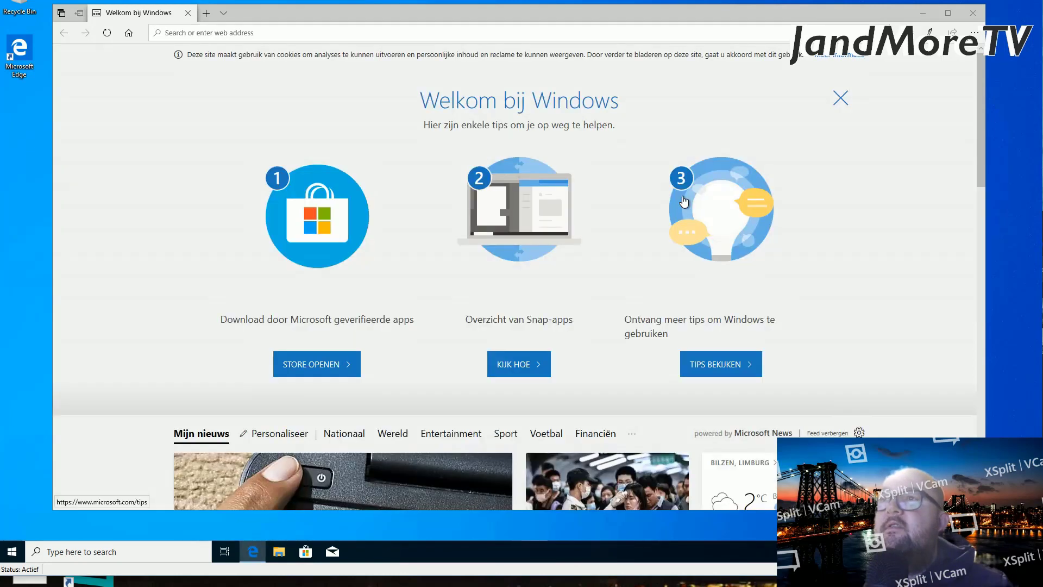
left_click(978, 14)
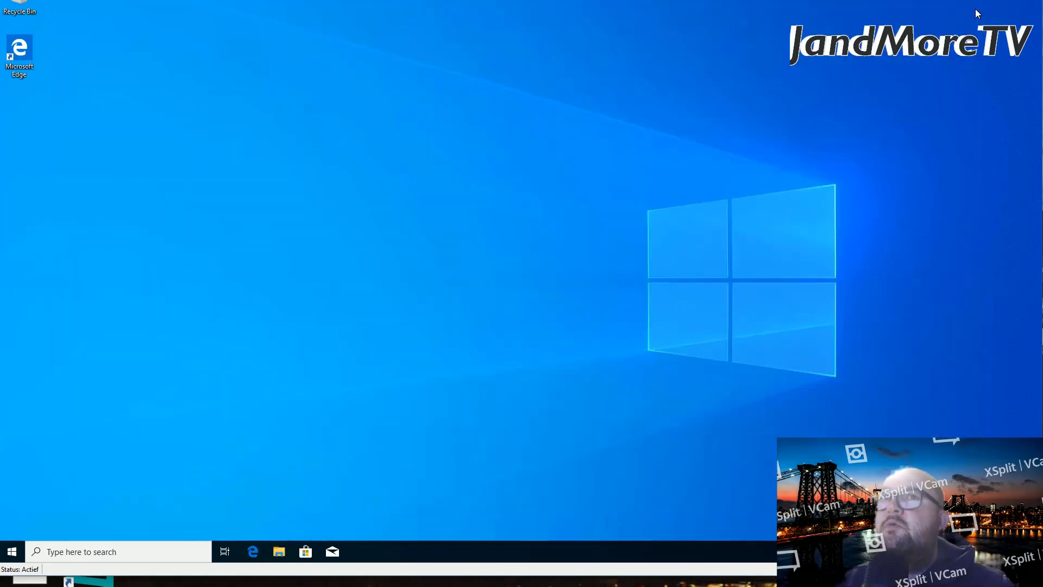
Search Start for 'accounts', open Email & accounts, and view the Your info page.
left_click(19, 557)
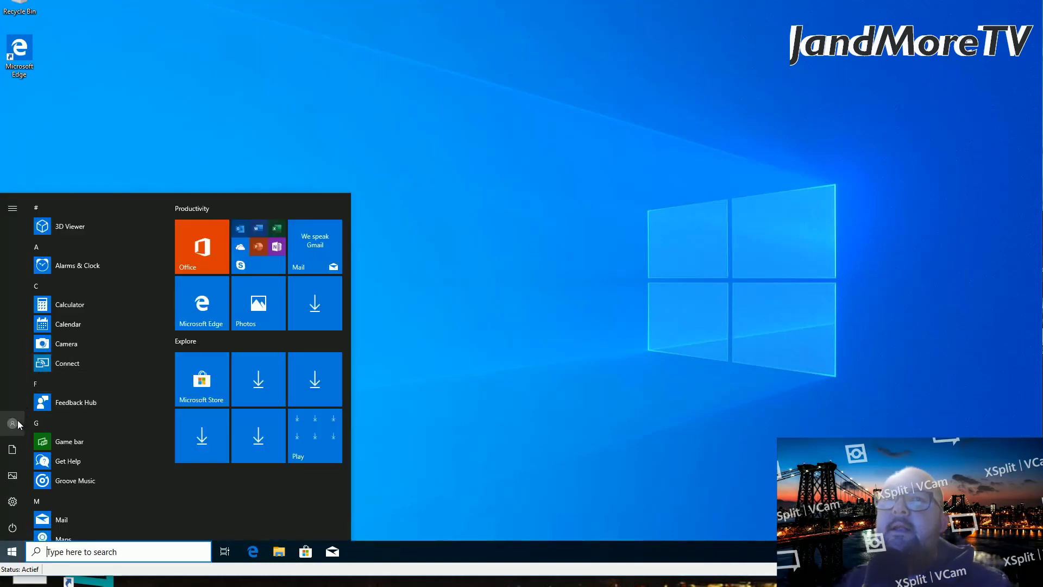
mouse_move(14, 425)
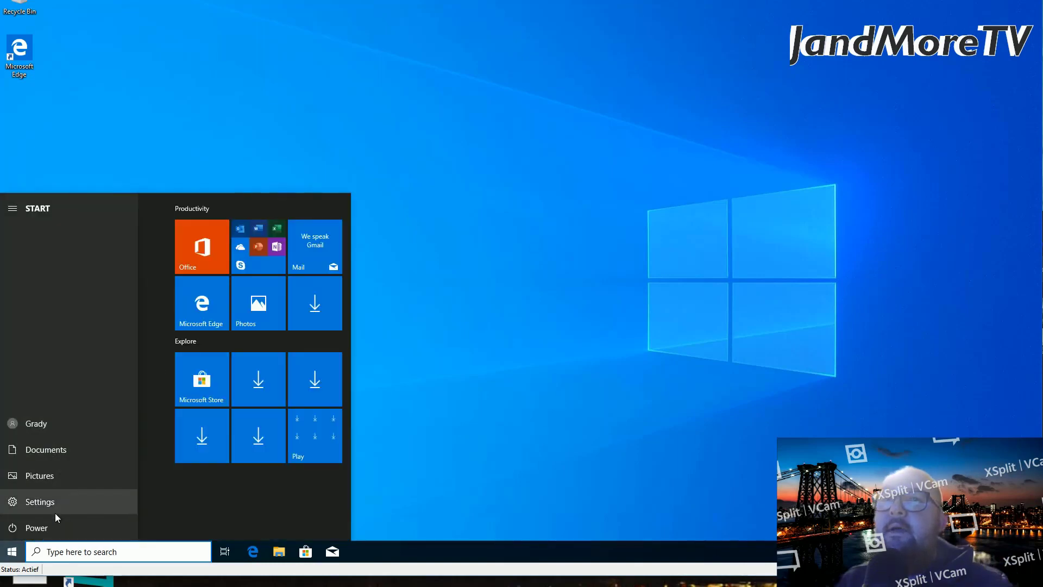
type("a")
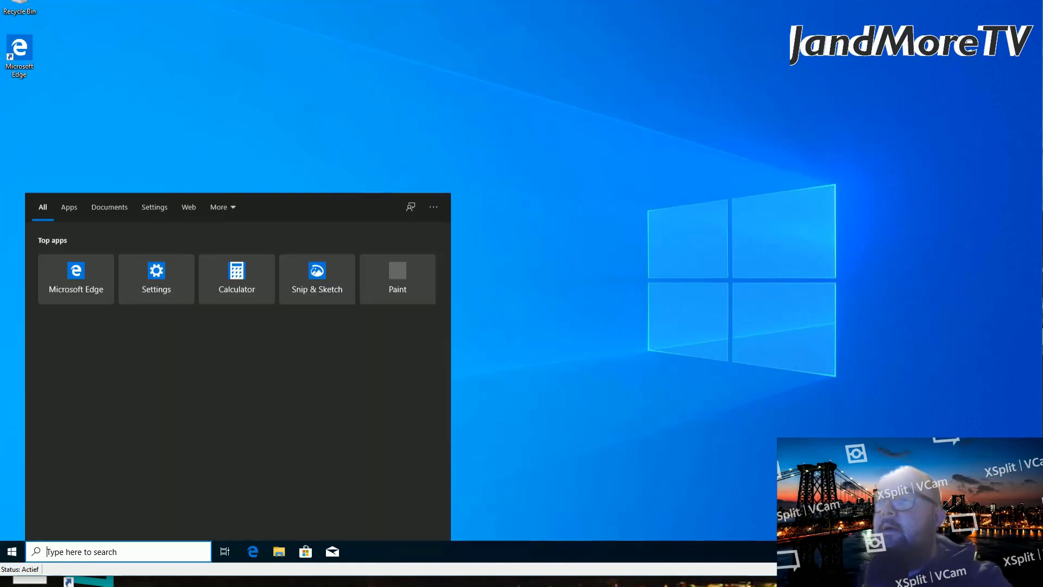
type("ccounts")
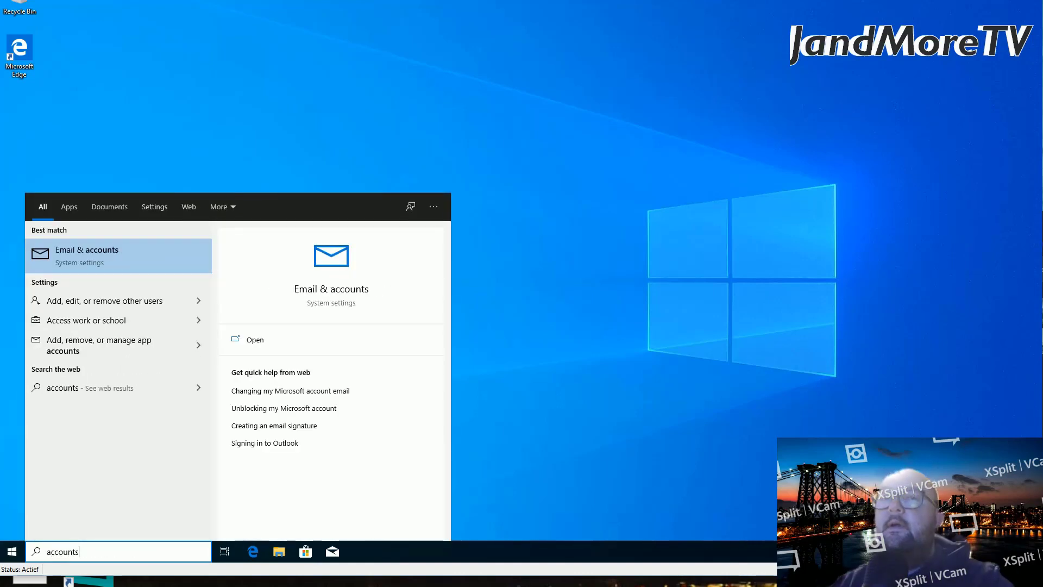
left_click(106, 267)
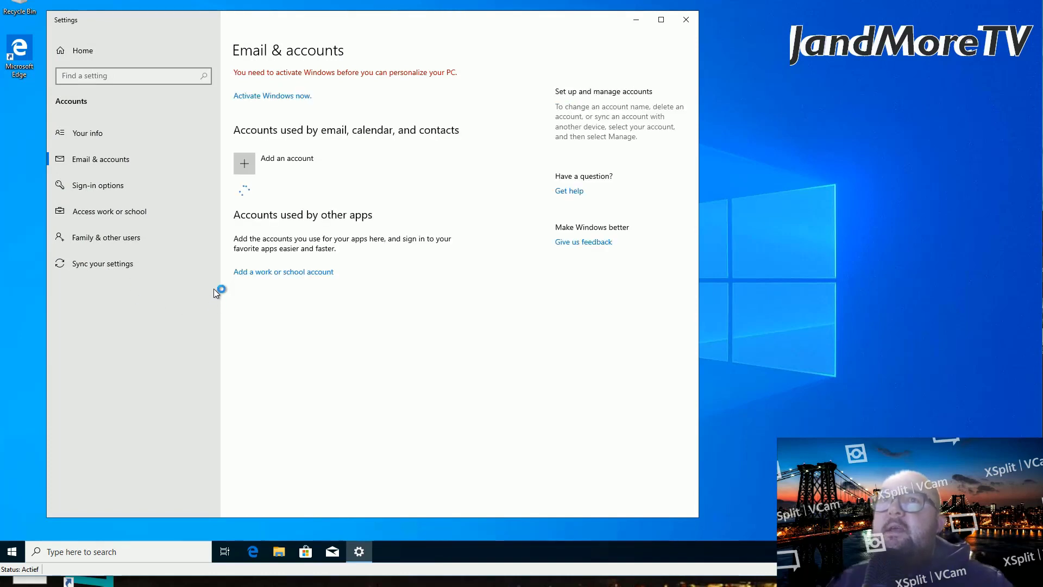
left_click(138, 134)
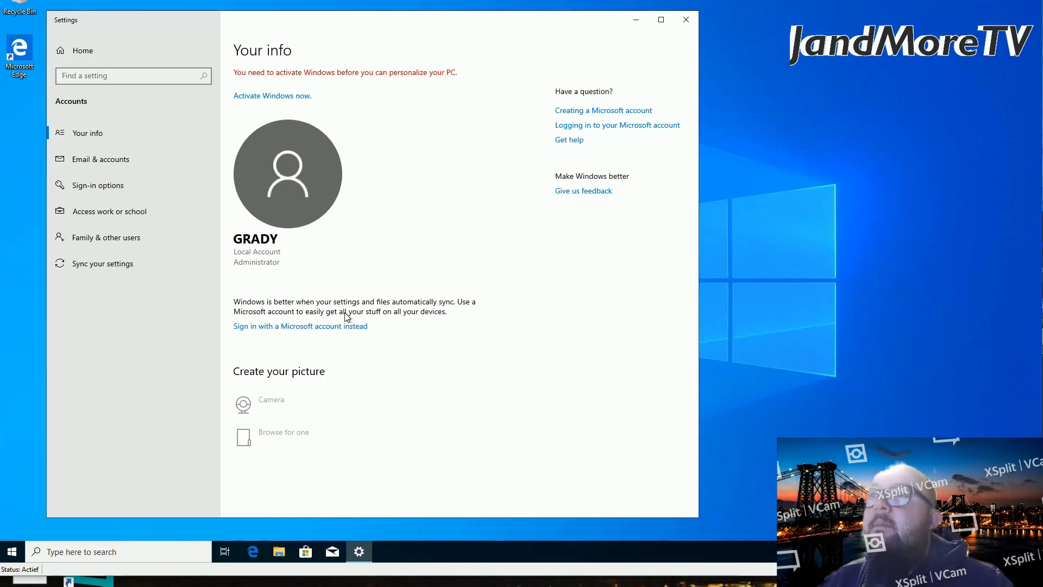
Open Access work or school to verify no organisation account is still connected.
left_click(116, 215)
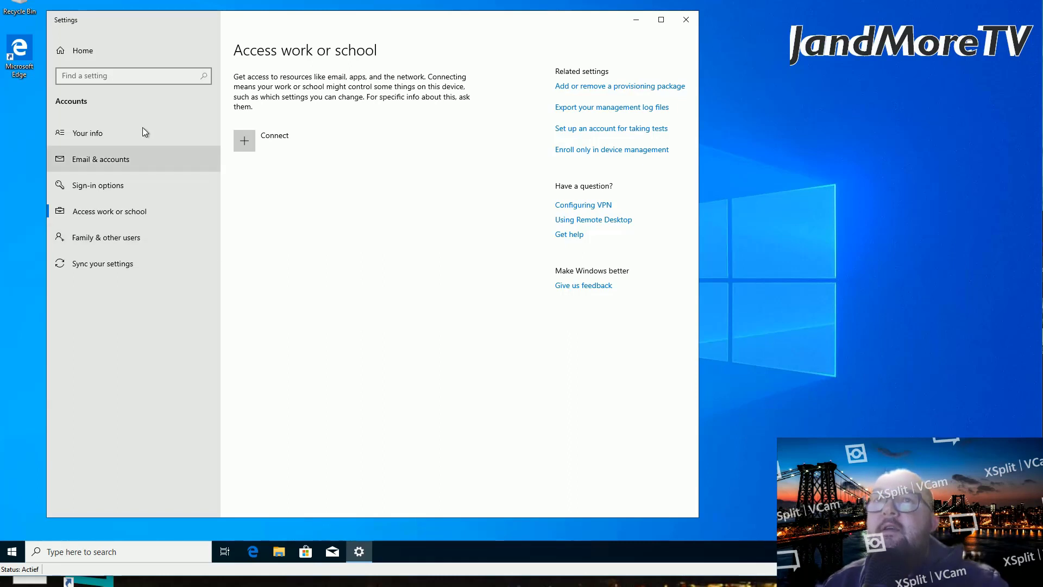
Review the Family & other users page, then close Settings to return to the desktop.
left_click(169, 237)
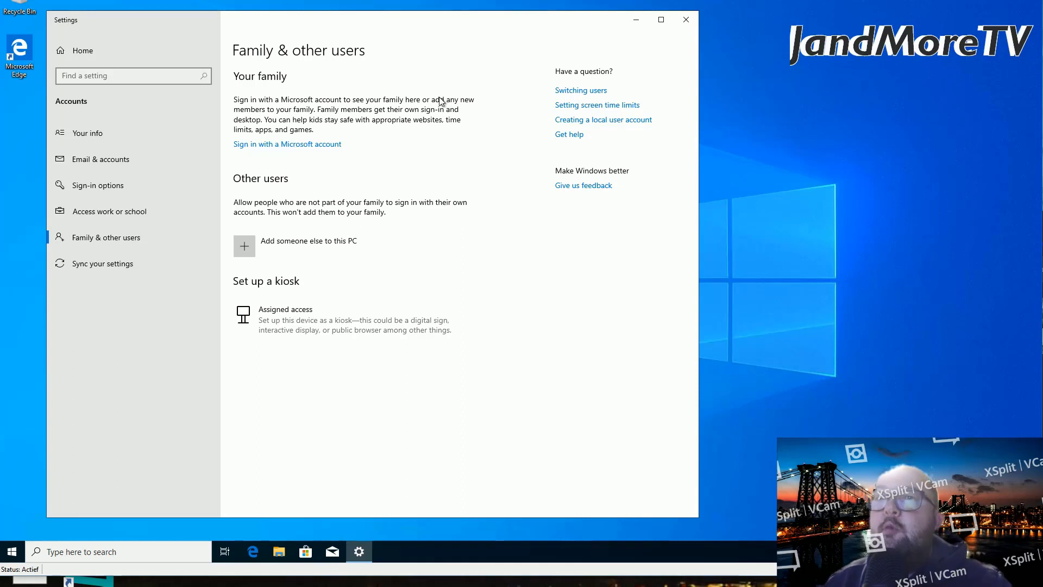
left_click(677, 22)
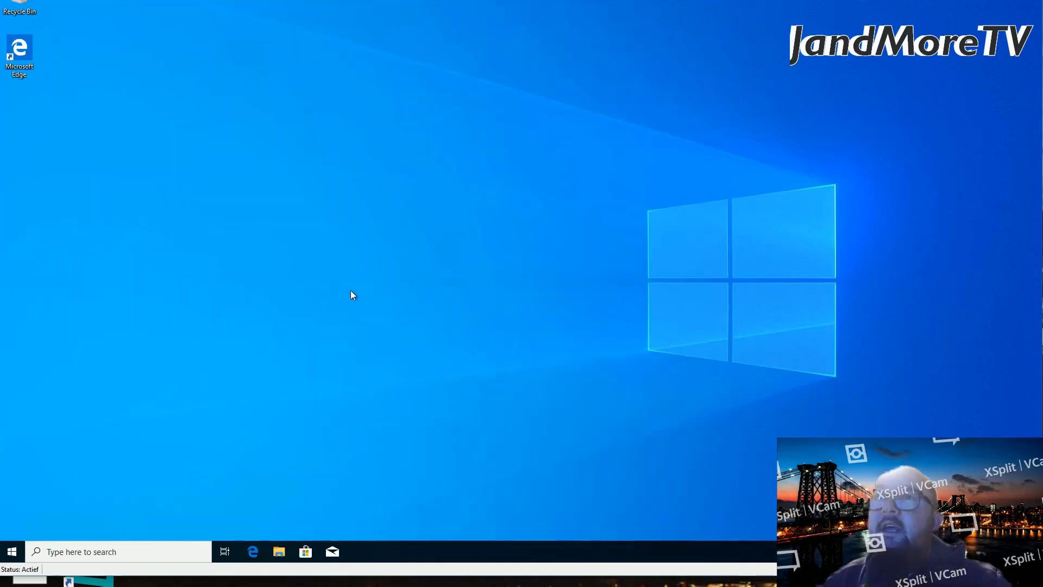